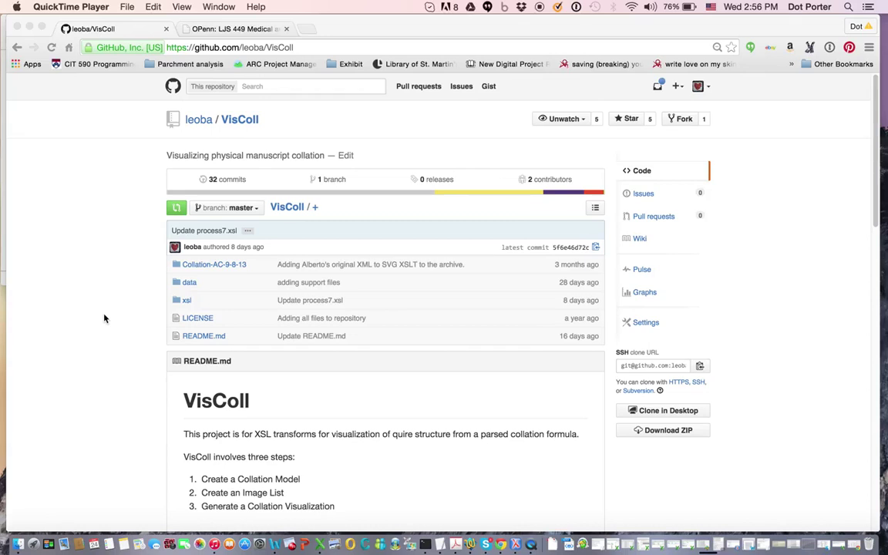
Step: Read the VisColl README's instructions on creating a collation model and an image list
scroll(105, 318, "down", 4)
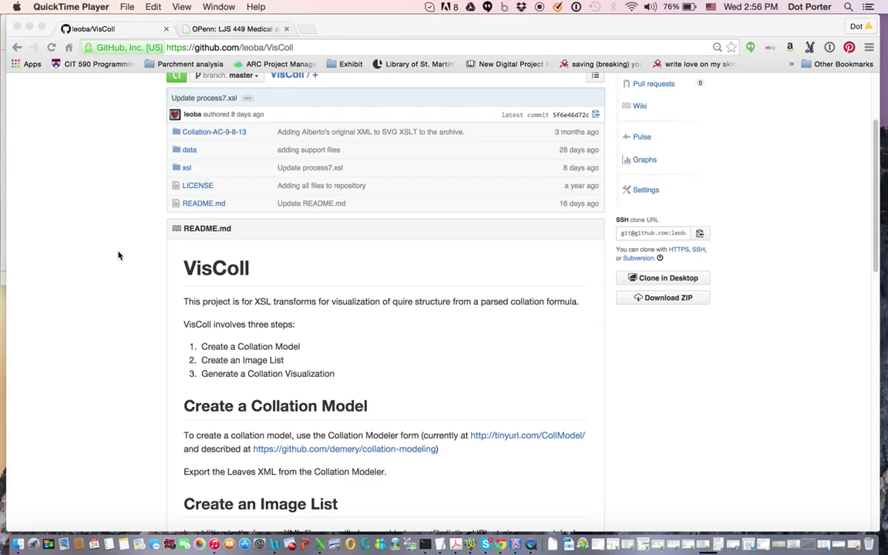
scroll(119, 255, "down", 5)
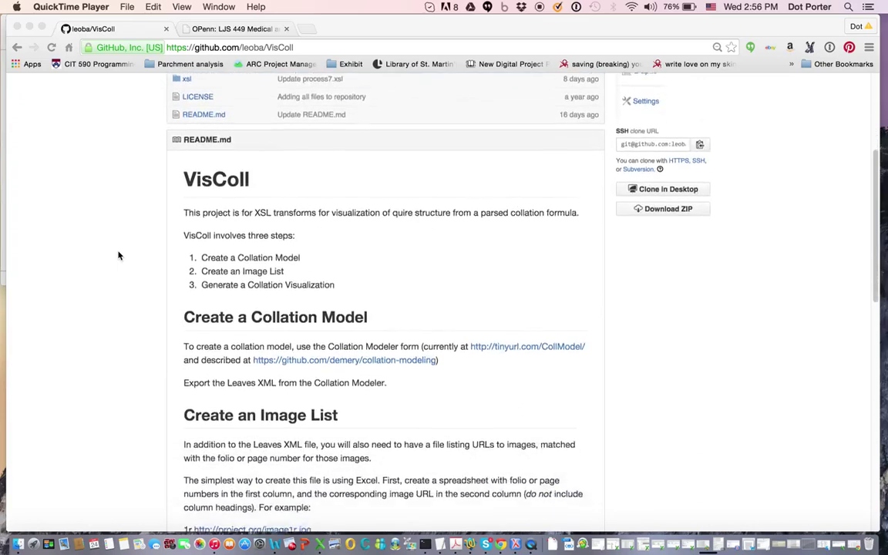
scroll(119, 255, "down", 1)
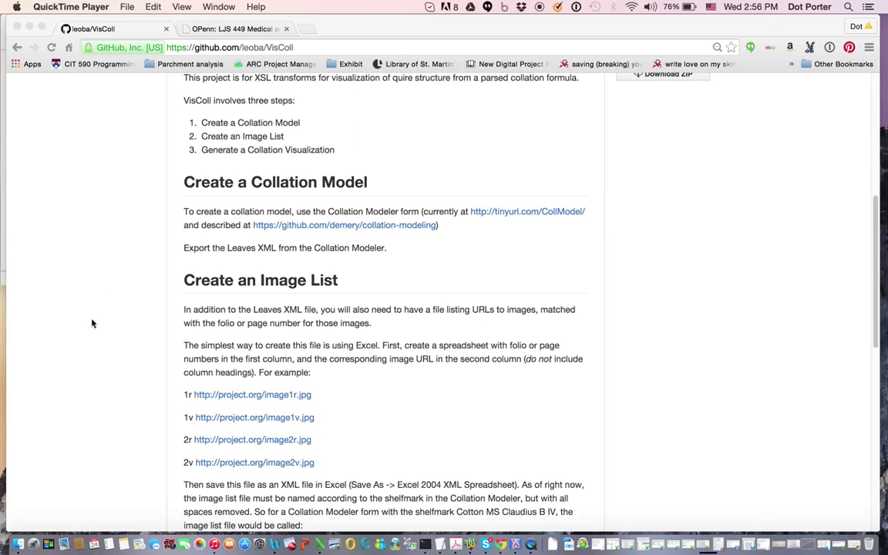
scroll(91, 321, "down", 4)
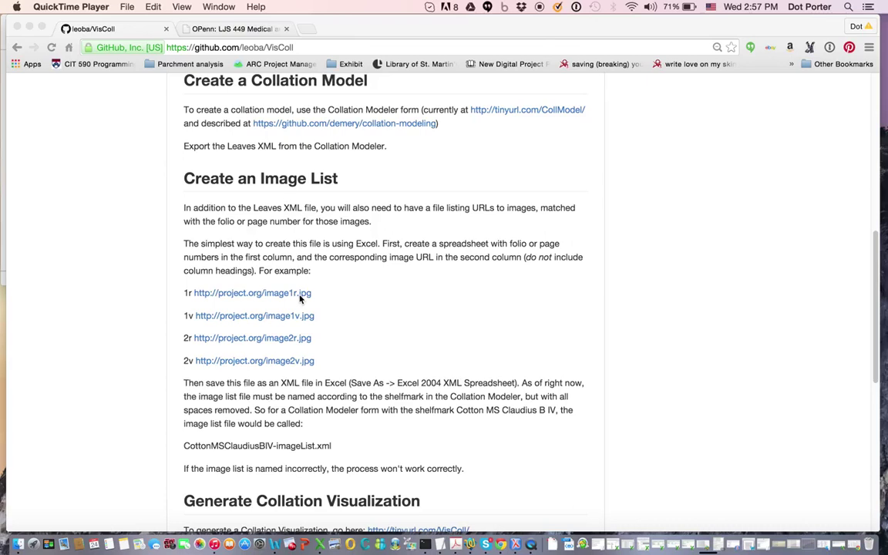
Step: Switch to the Collation Tutorial folder in Finder and open CottonMSClaudiusBIV-imageList.xlsx in Excel
left_click(3, 108)
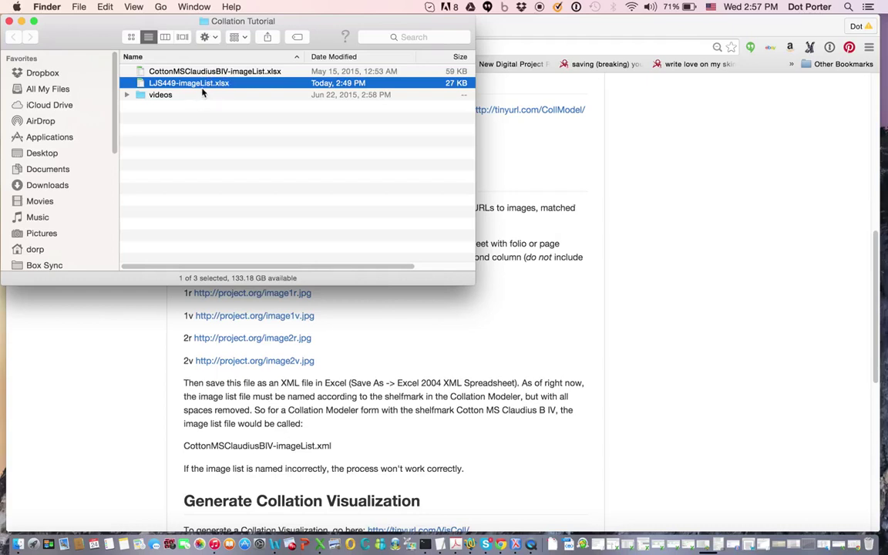
left_click(249, 72)
double_click(250, 72)
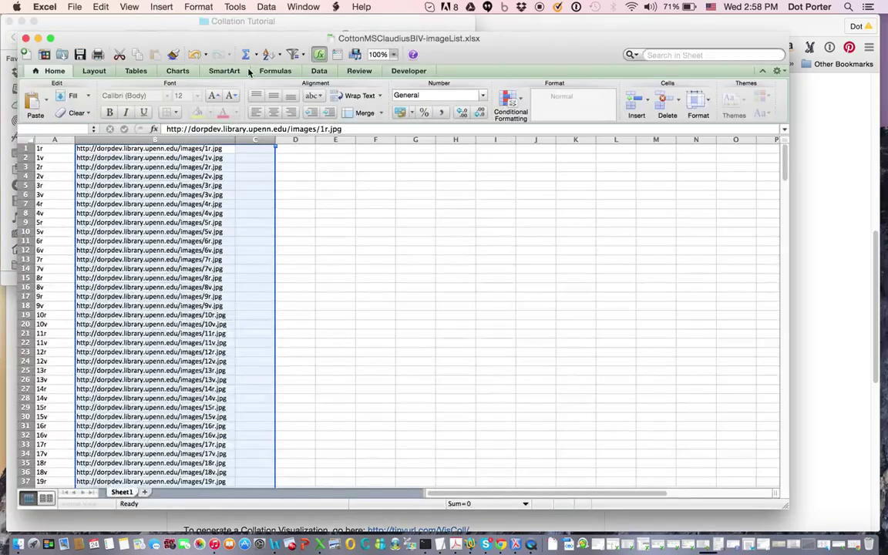
Step: Examine the folio numbers listed in column A of the Cotton image list
left_click(255, 154)
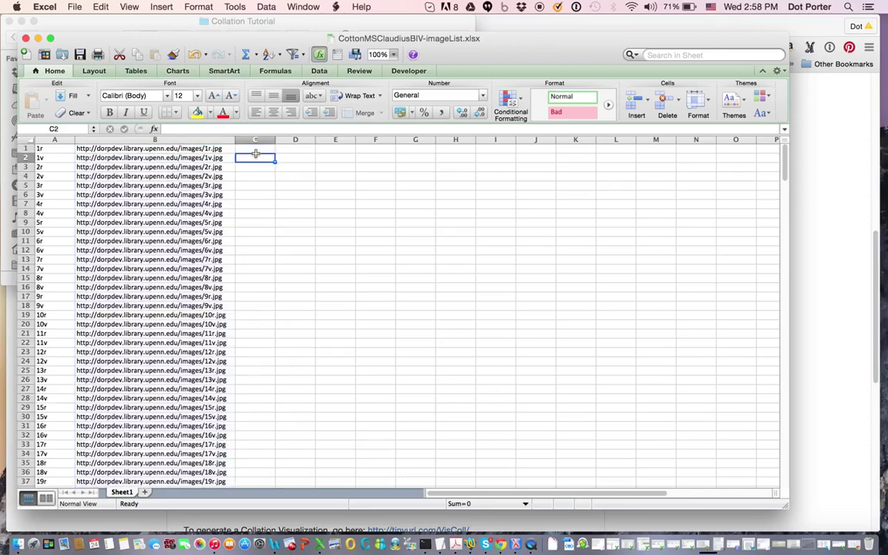
left_click(55, 139)
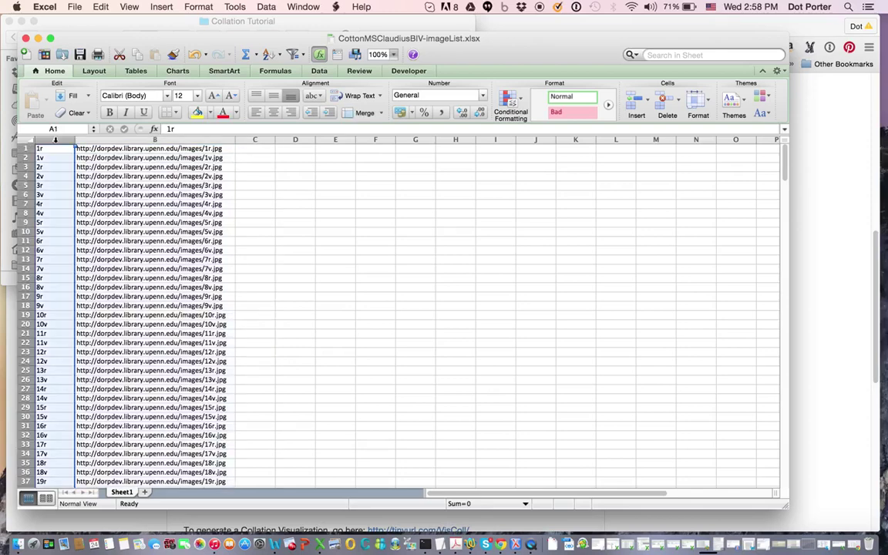
left_click(56, 157)
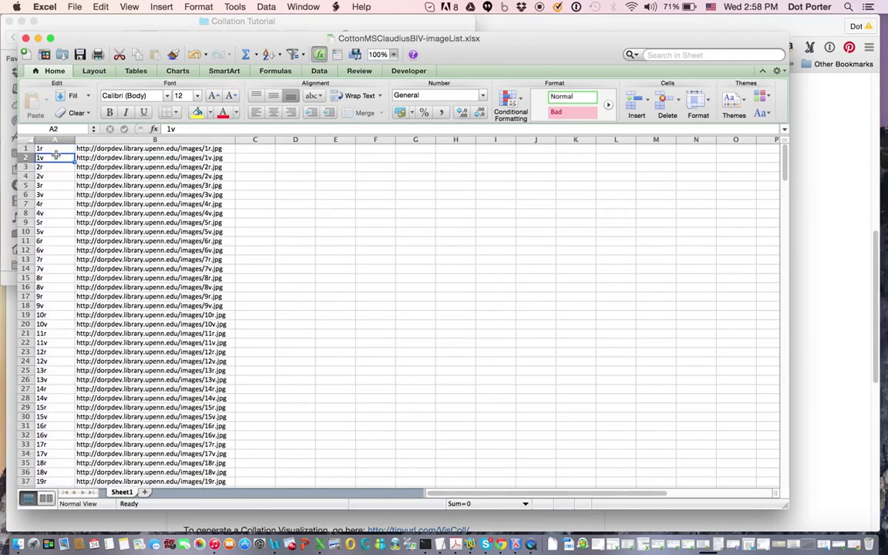
key("Down")
key("Down")
key("Down")
key("Down")
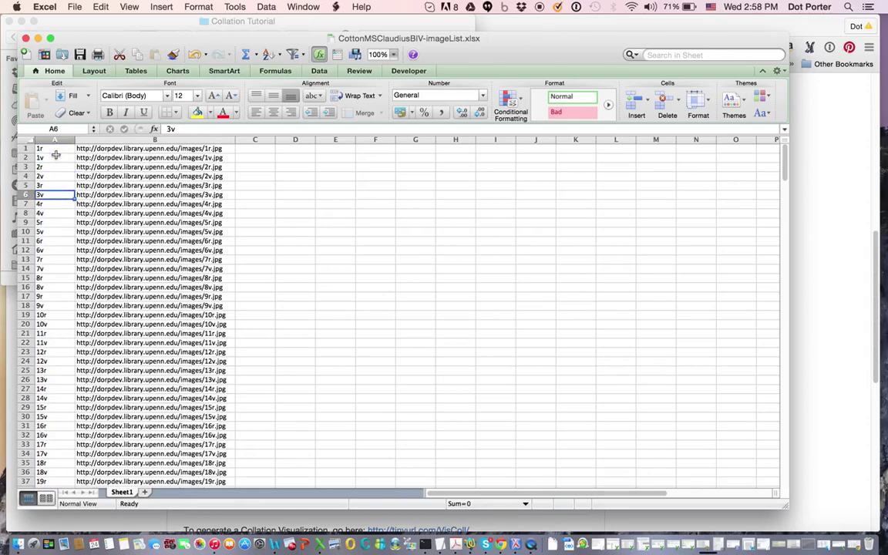
Step: Examine the image URLs in column B that correspond to the folio numbers, starting from cell B1
left_click(138, 148)
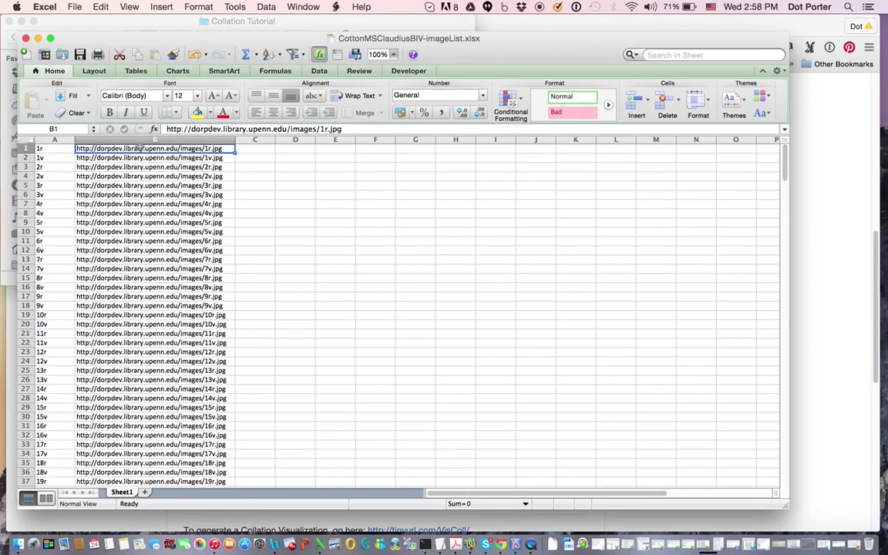
key("Down")
key("Down")
key("Down")
key("Down")
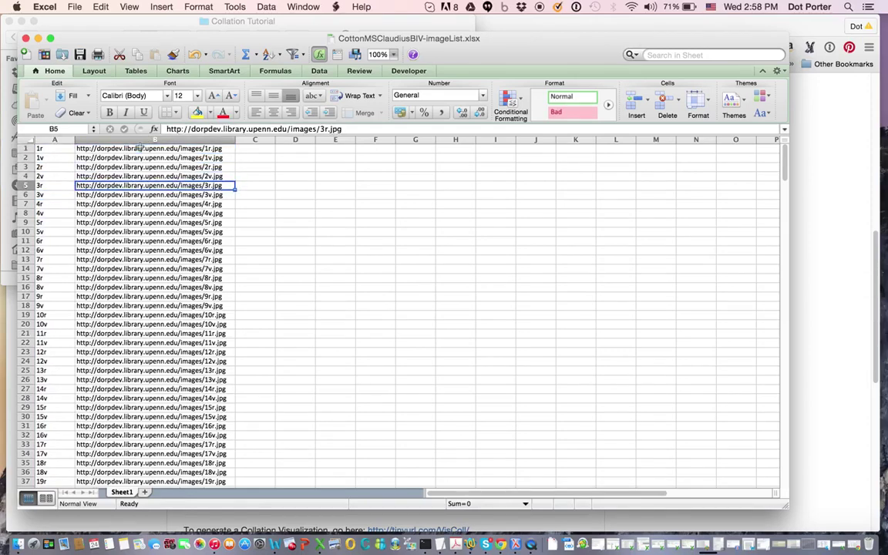
key("Up")
key("Up")
key("Up")
key("Up")
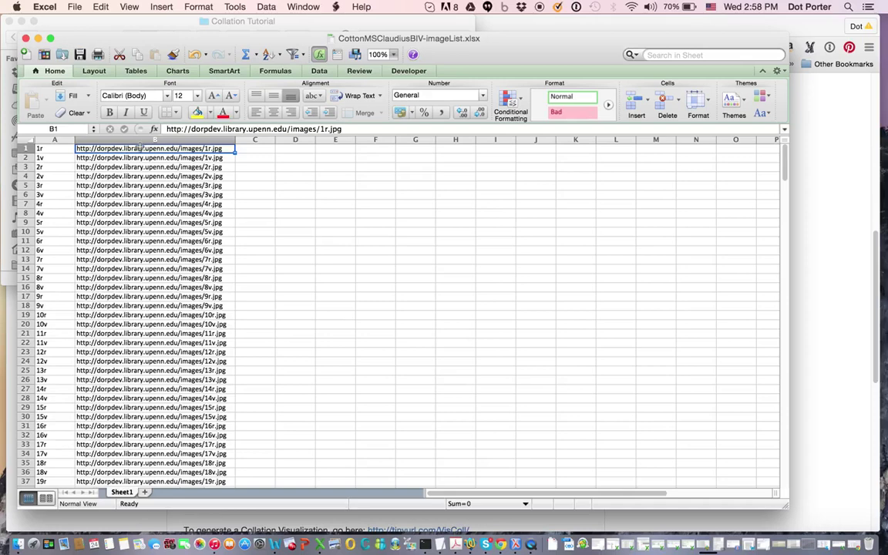
Step: Close the Cotton image list, open LJS449-imageList.xlsx from the Collation Tutorial folder and select cell A1
left_click(26, 38)
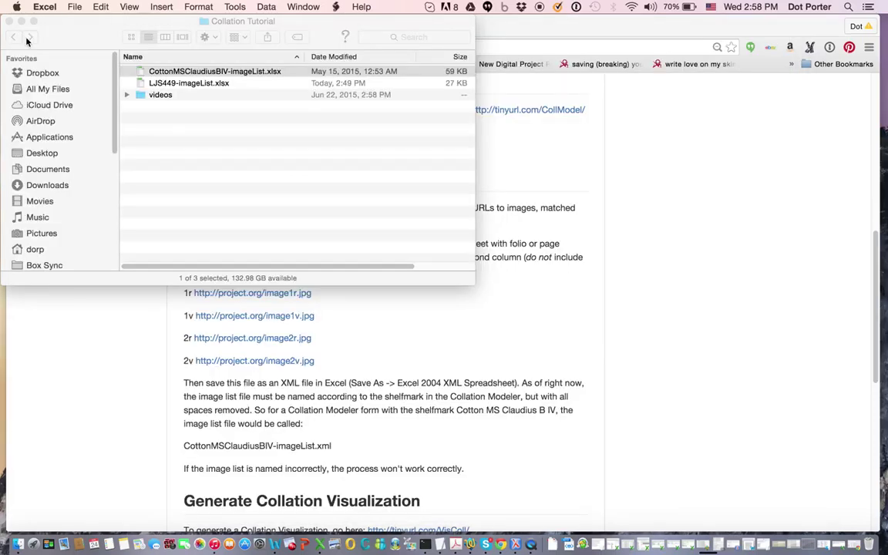
left_click(153, 21)
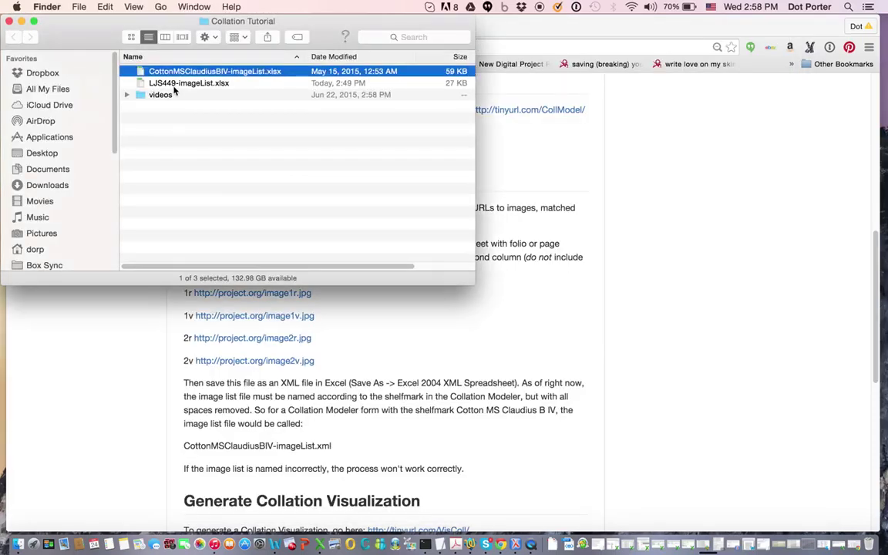
left_click(174, 84)
double_click(217, 87)
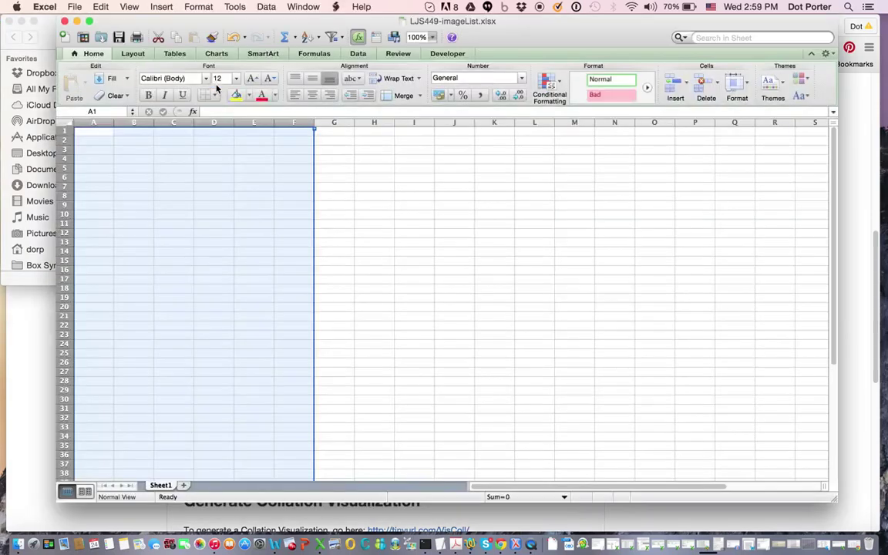
left_click(99, 133)
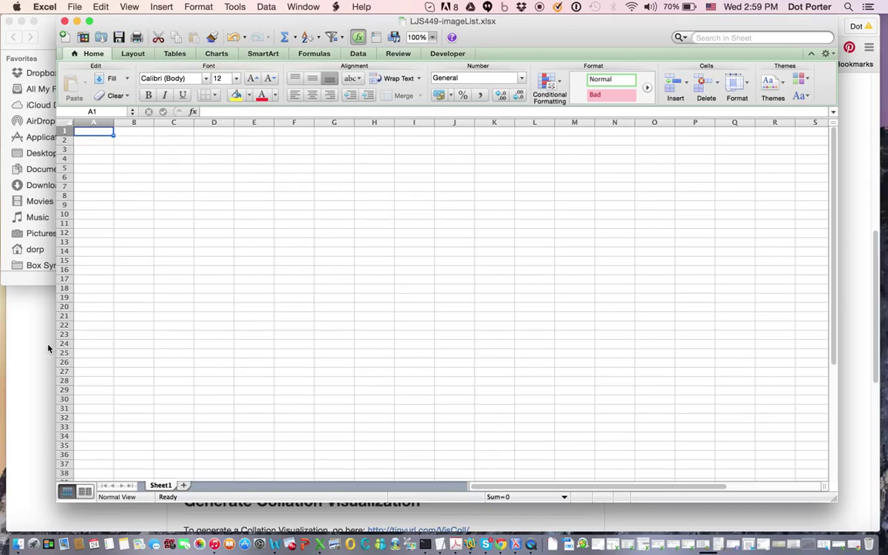
Step: Switch to Chrome and review the manuscript description on the OPenn page for LJS 449
left_click(44, 310)
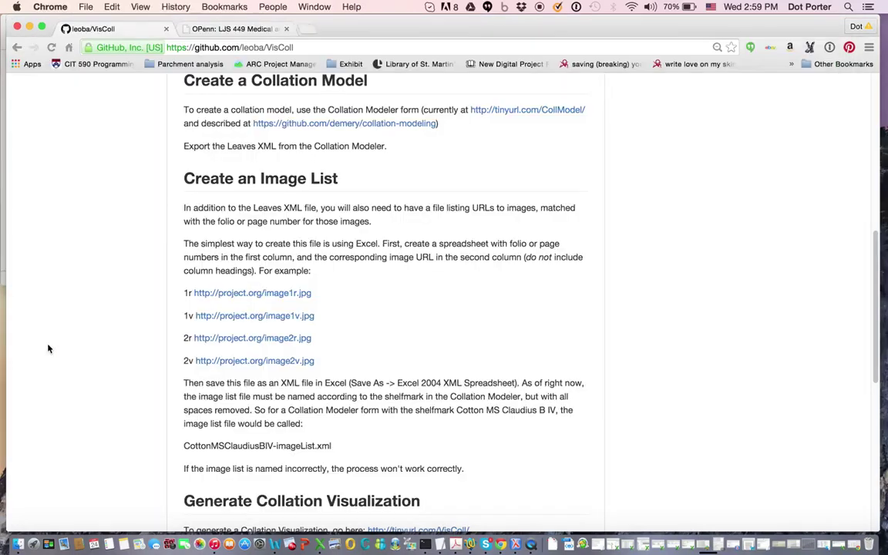
left_click(231, 30)
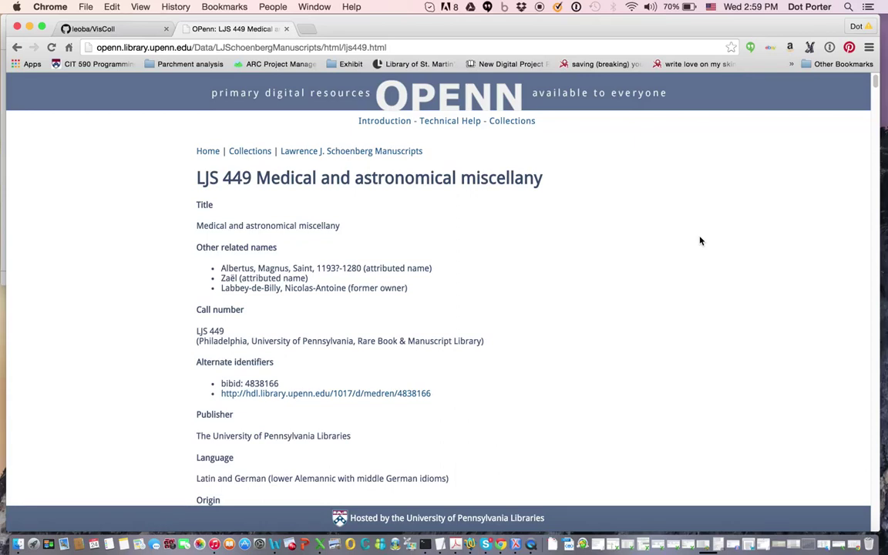
scroll(700, 241, "down", 1)
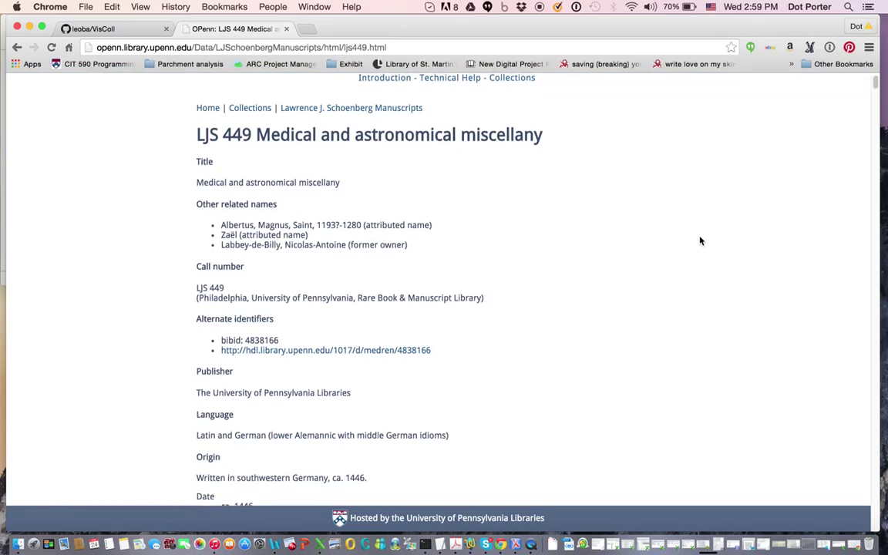
scroll(700, 241, "down", 1)
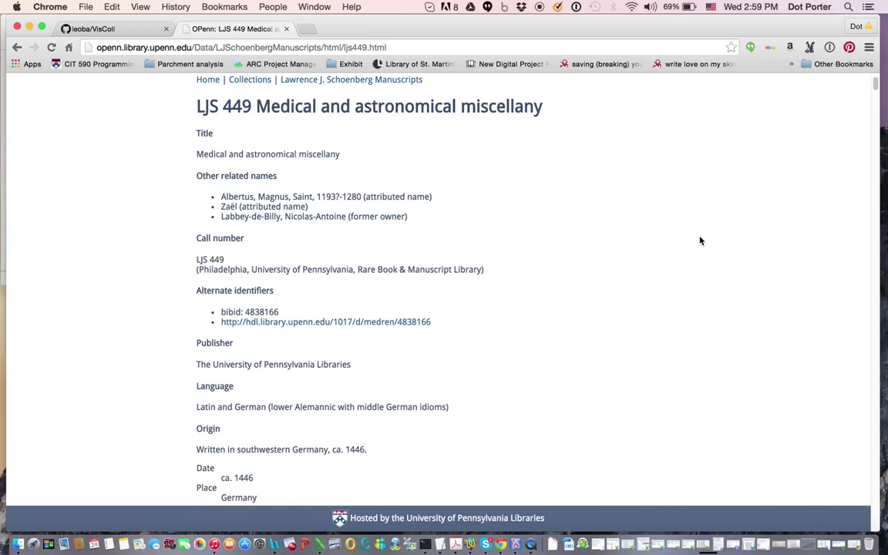
scroll(700, 242, "up", 2)
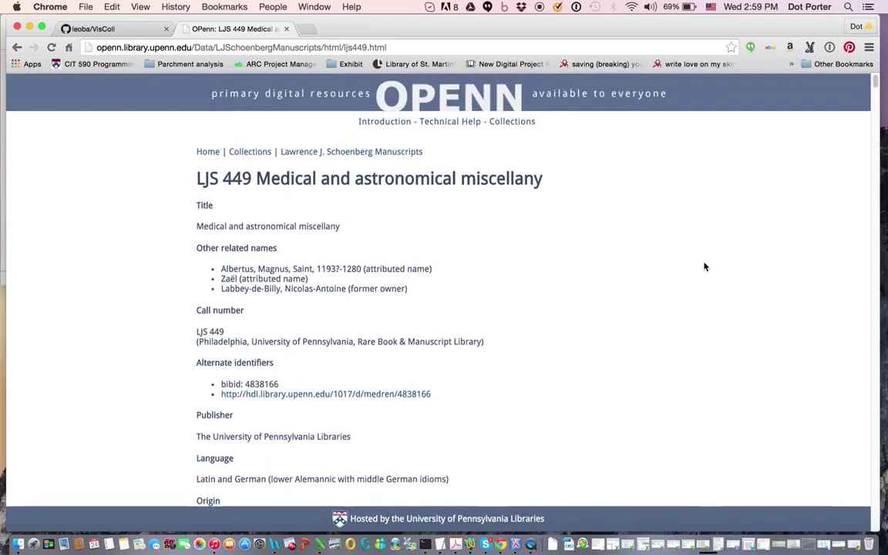
scroll(704, 260, "down", 6)
scroll(703, 260, "down", 8)
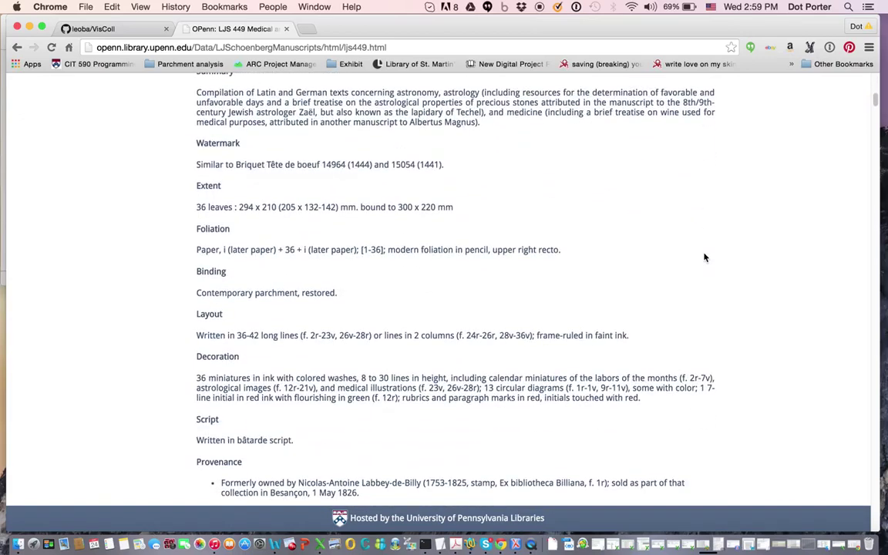
scroll(704, 258, "up", 12)
scroll(704, 258, "up", 3)
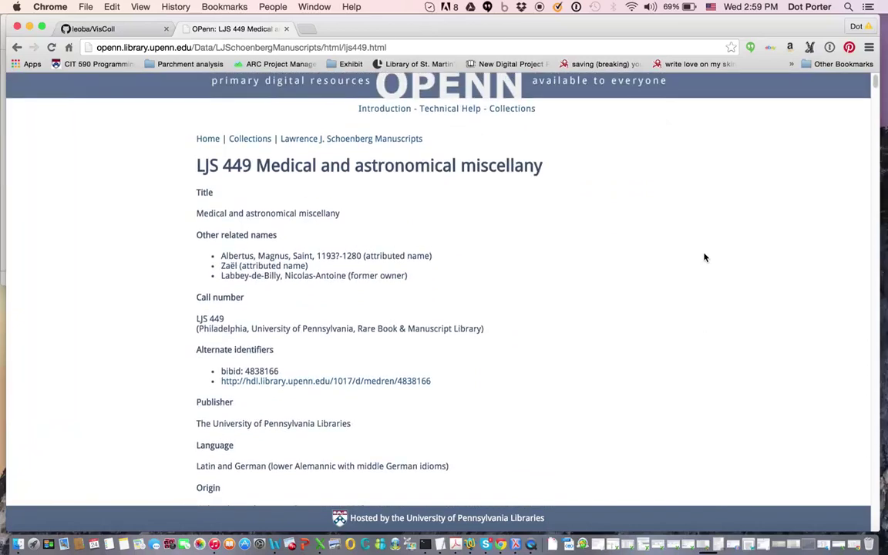
scroll(704, 258, "down", 2)
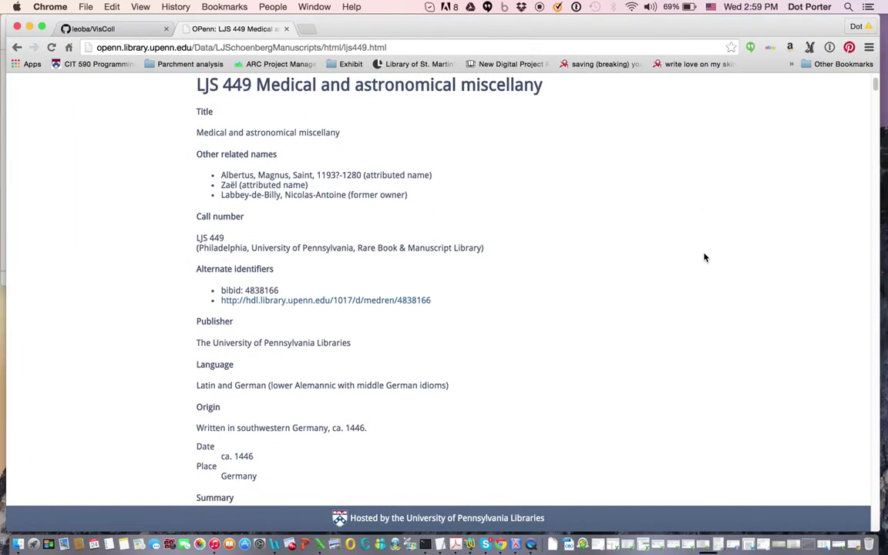
scroll(704, 258, "down", 2)
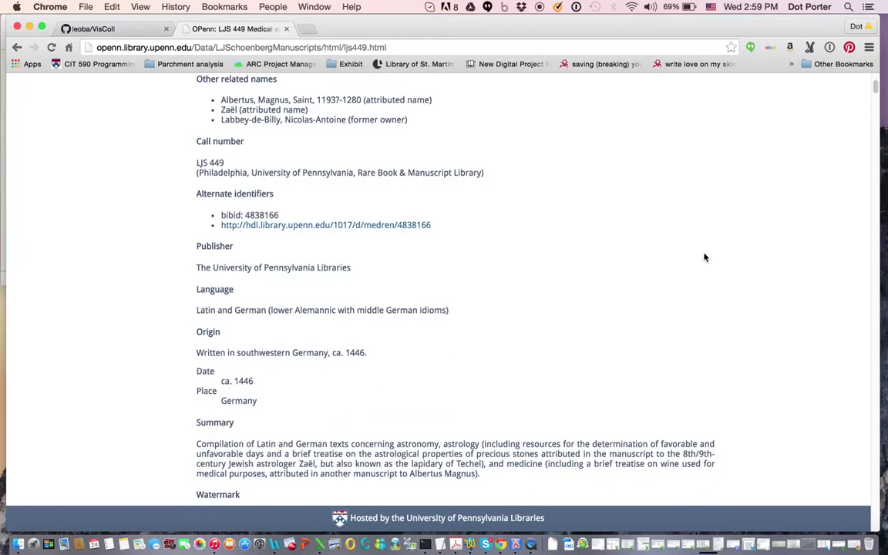
Step: Find Fol. 1r in the page's Images section and open its 0229_0004_web.jpg link in a new tab
scroll(704, 257, "down", 10)
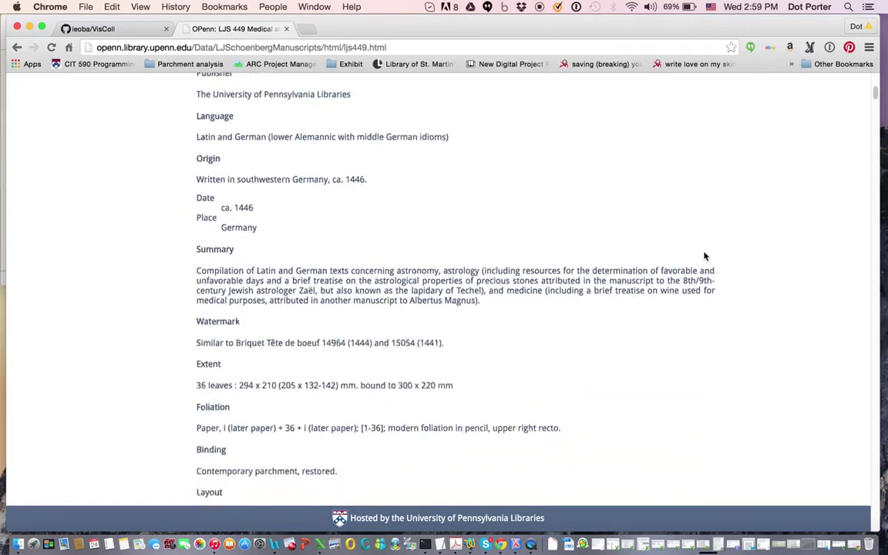
scroll(704, 257, "down", 20)
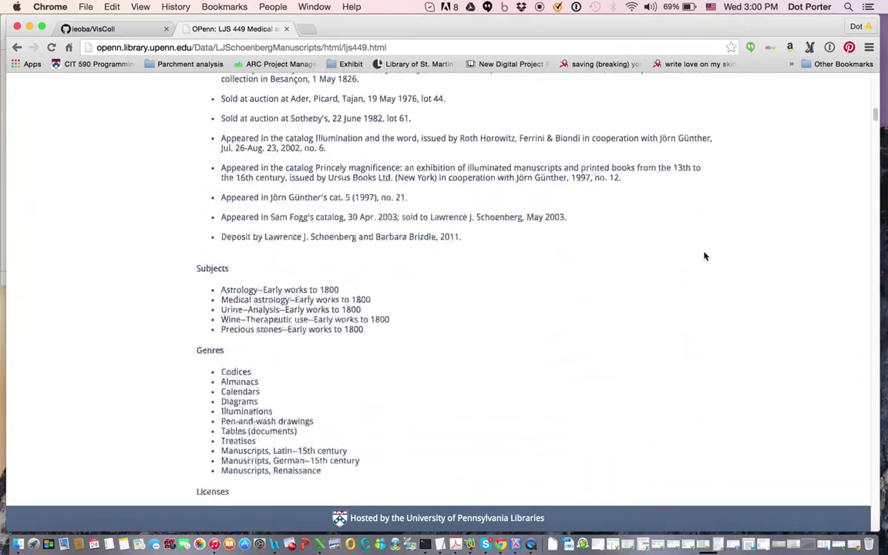
scroll(704, 257, "down", 20)
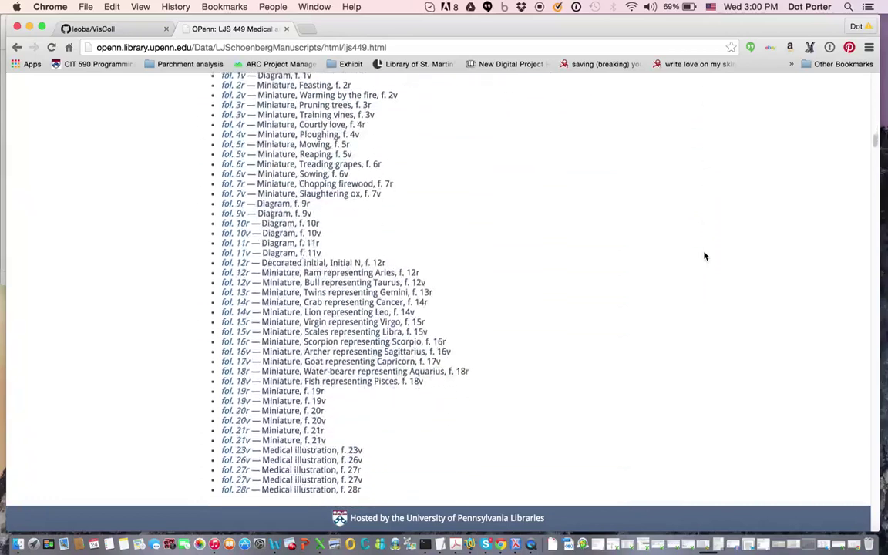
scroll(703, 257, "up", 5)
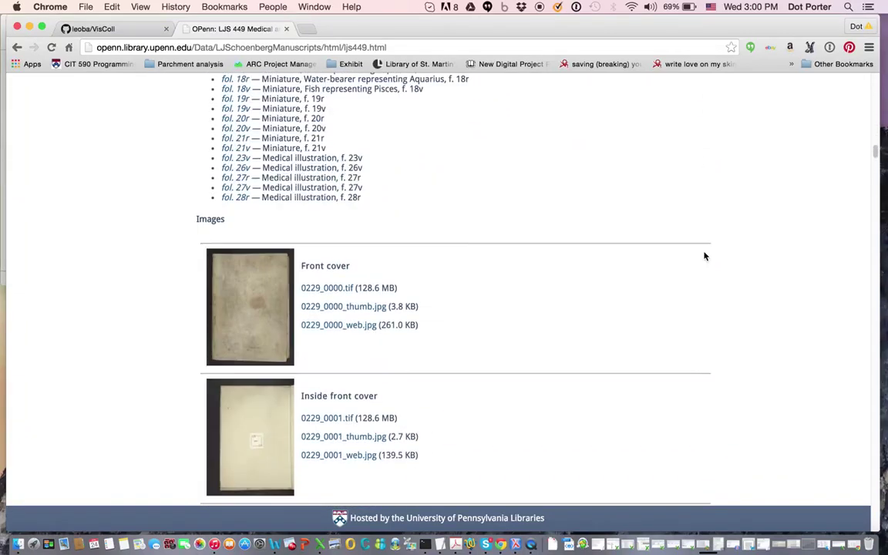
scroll(704, 257, "down", 6)
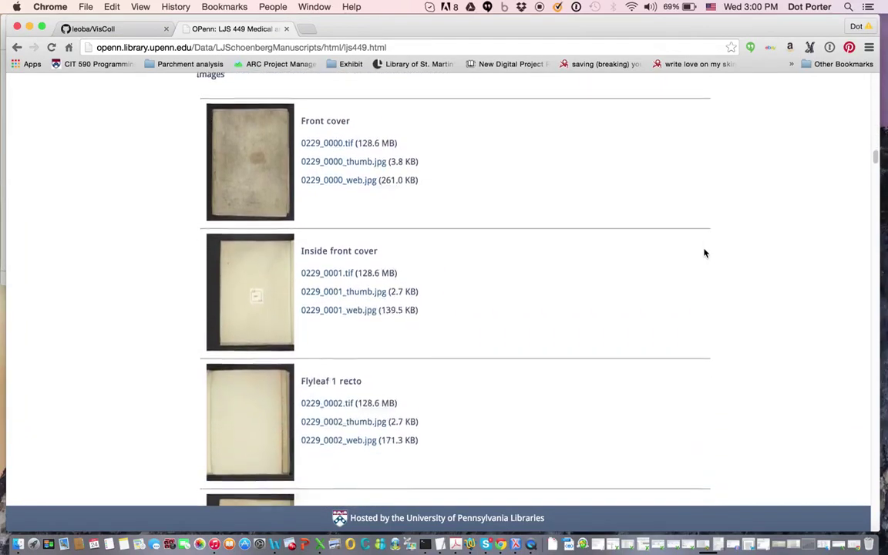
scroll(703, 253, "down", 10)
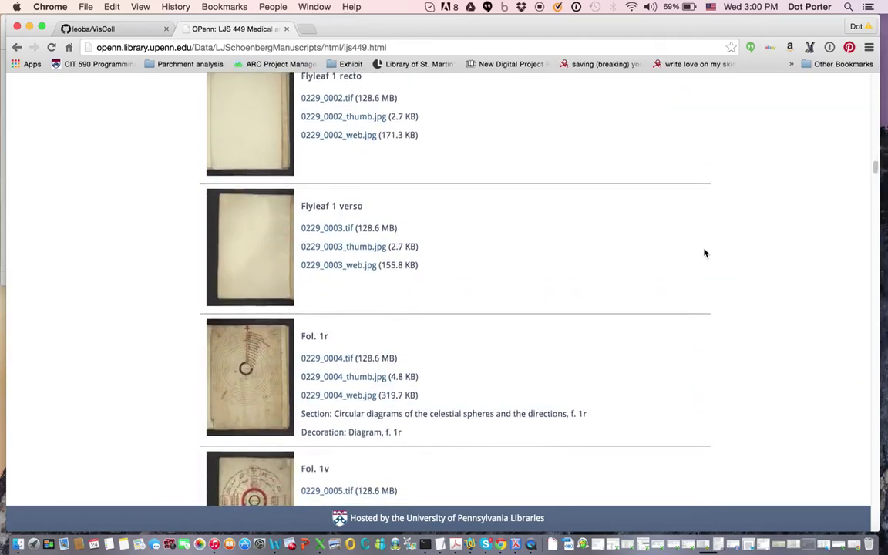
scroll(703, 253, "down", 3)
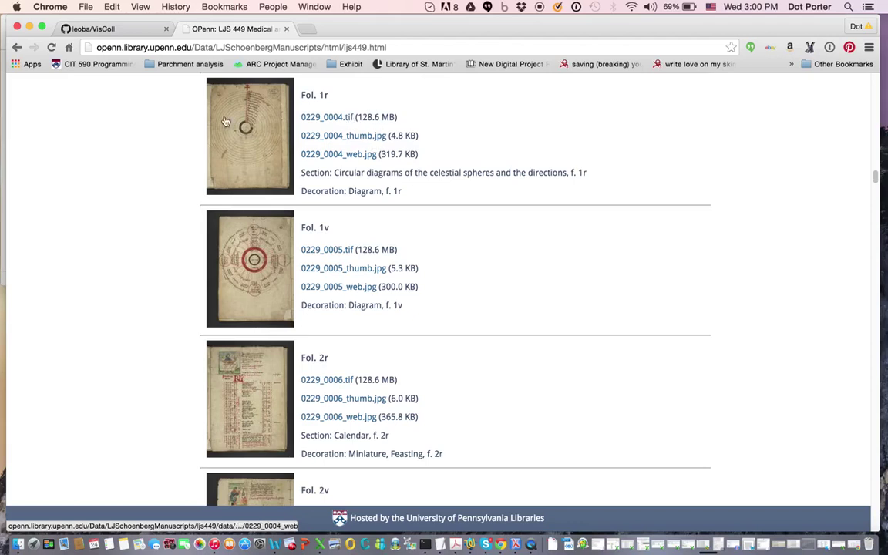
right_click(362, 155)
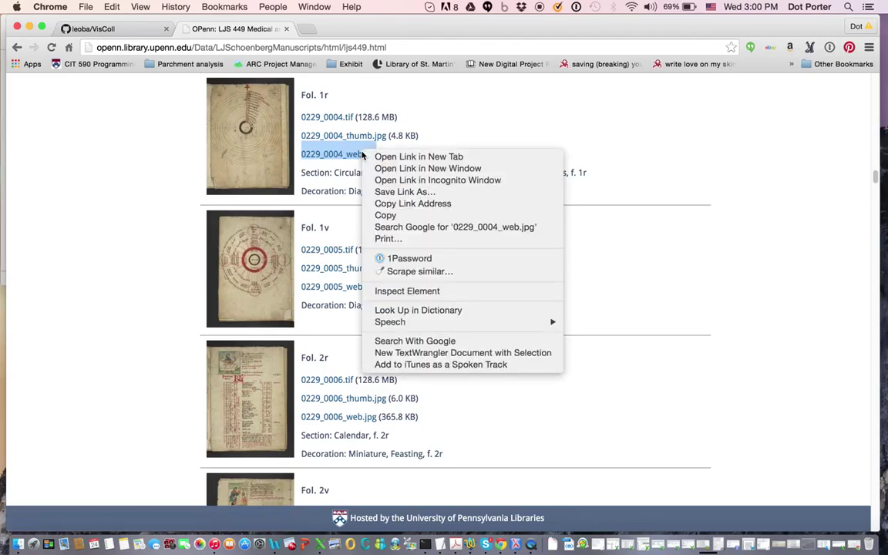
left_click(409, 158)
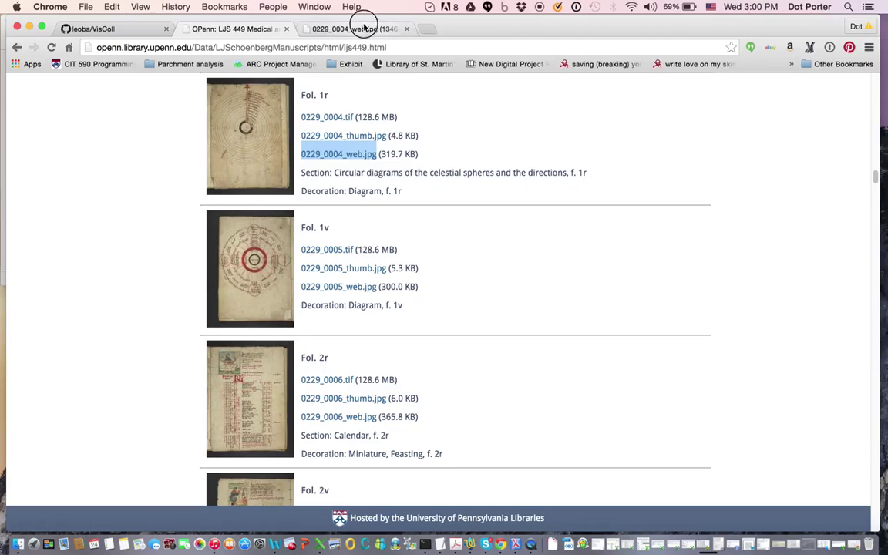
Step: Examine the web address of the Fol. 1r image 0229_0004_web.jpg, comparing its base path and file number with the OPenn page link
left_click(365, 28)
left_click(227, 305)
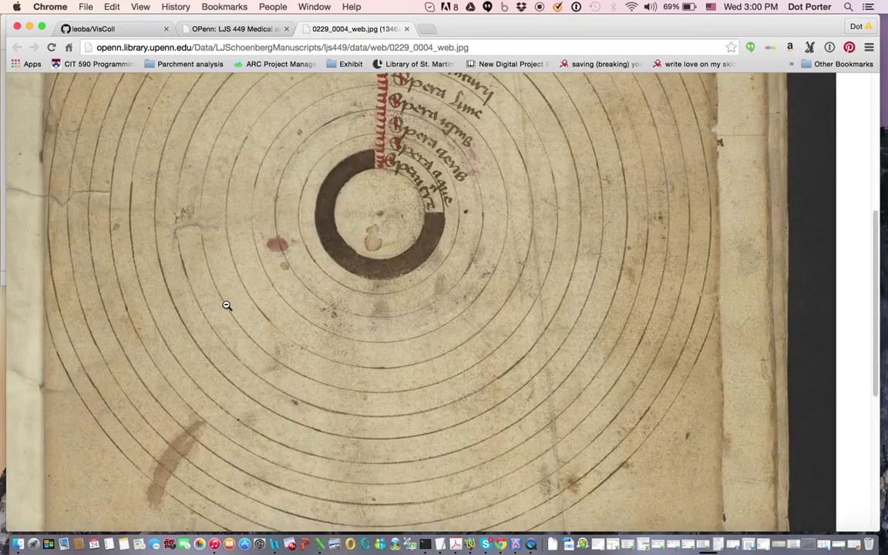
left_click(226, 305)
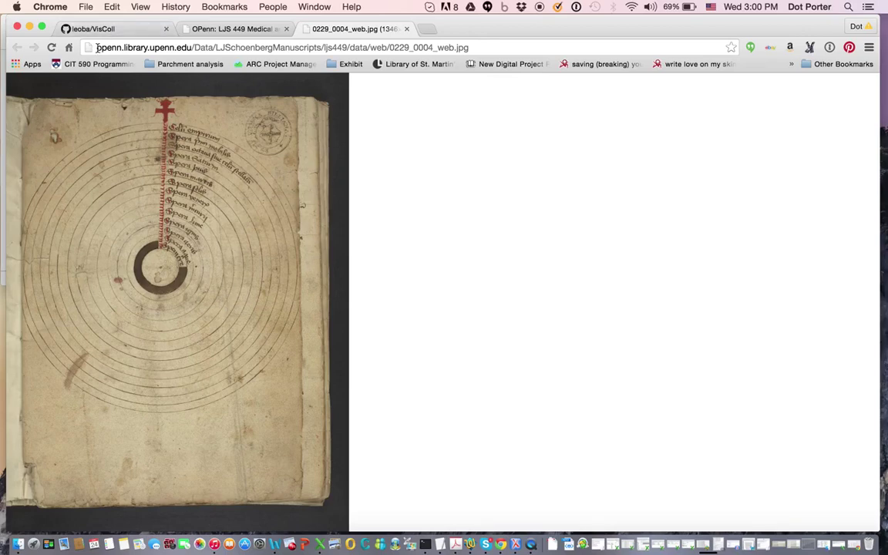
left_click_drag(77, 47, 411, 48)
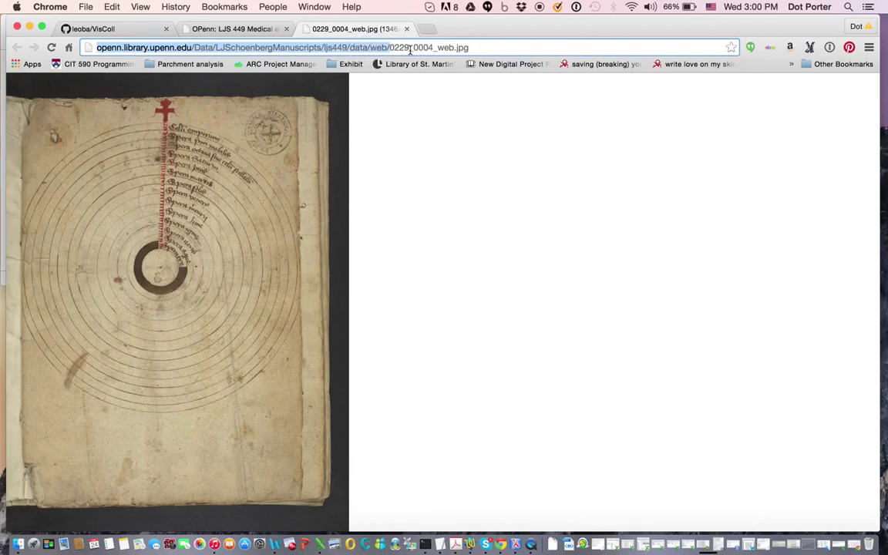
left_click(228, 30)
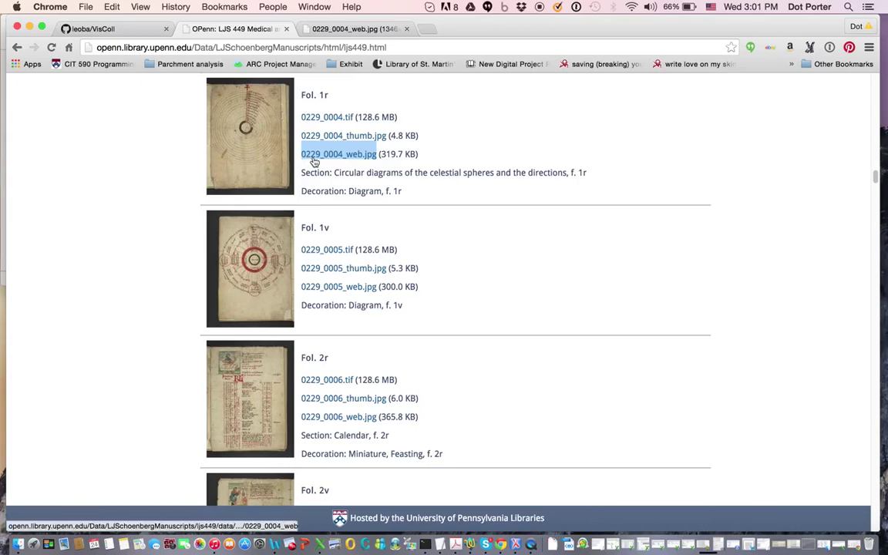
left_click(351, 29)
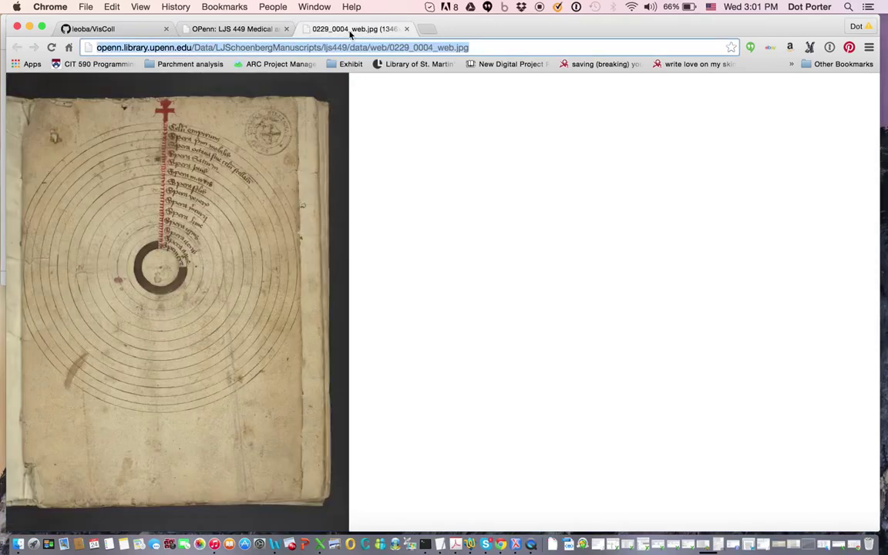
left_click(421, 48)
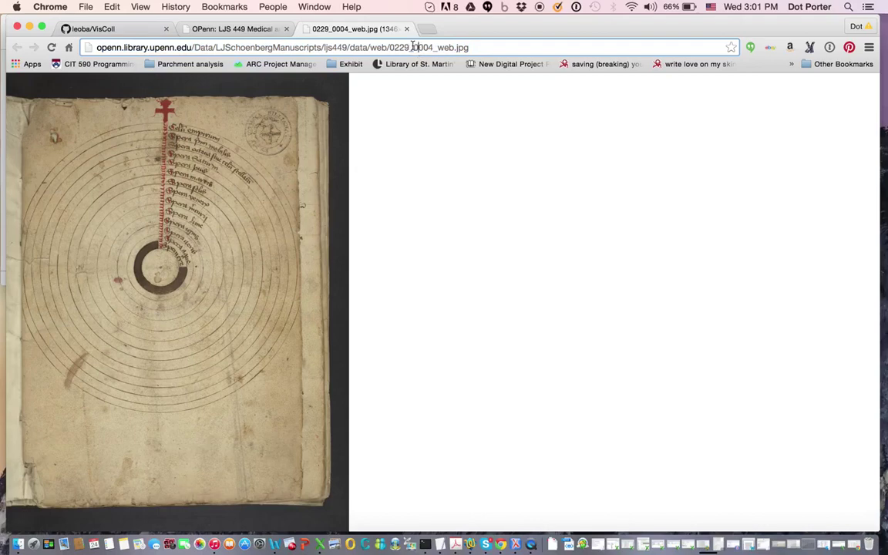
double_click(424, 47)
Step: Look through the rest of the OPenn image list for LJS 449 to find the manuscript's last numbered folio
left_click(239, 31)
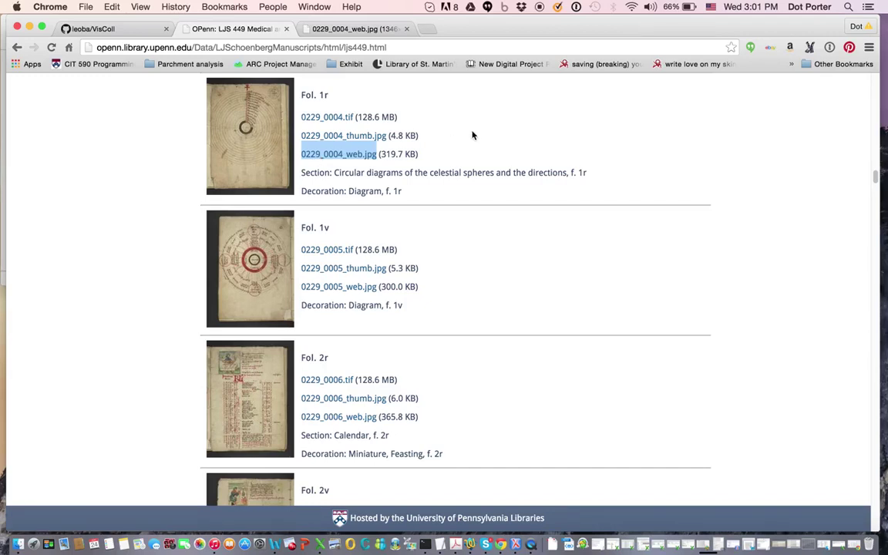
scroll(609, 185, "down", 15)
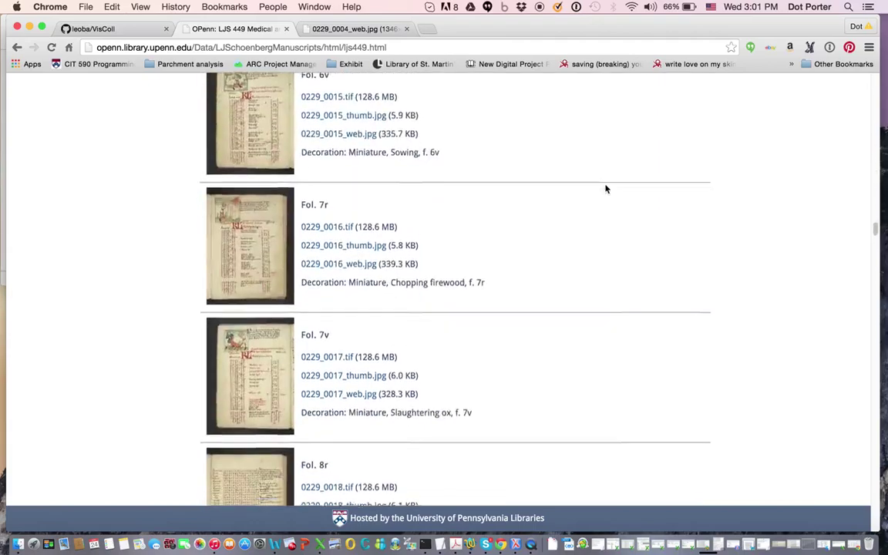
scroll(606, 189, "down", 20)
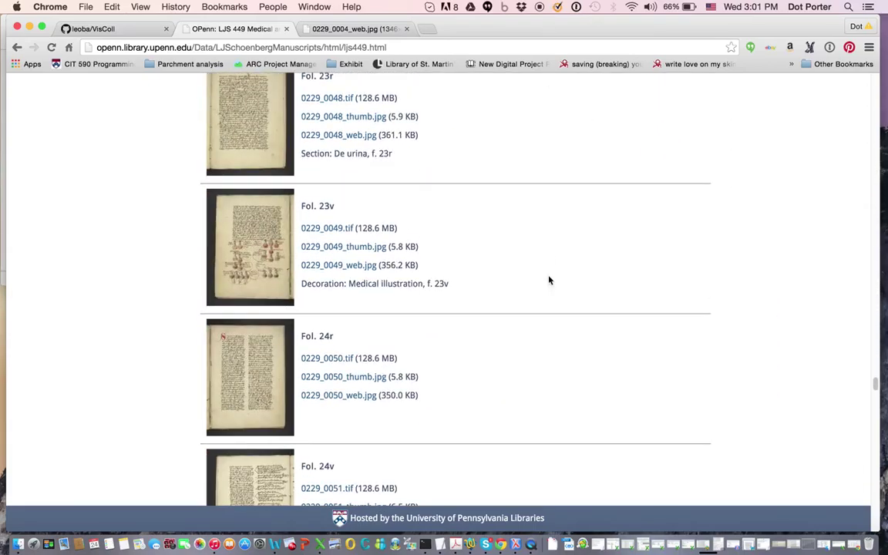
scroll(549, 279, "down", 20)
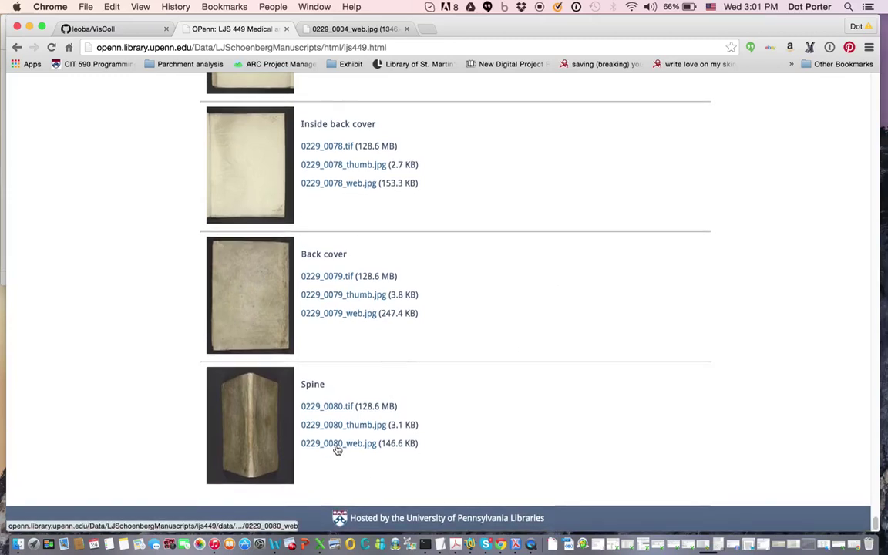
scroll(515, 229, "up", 5)
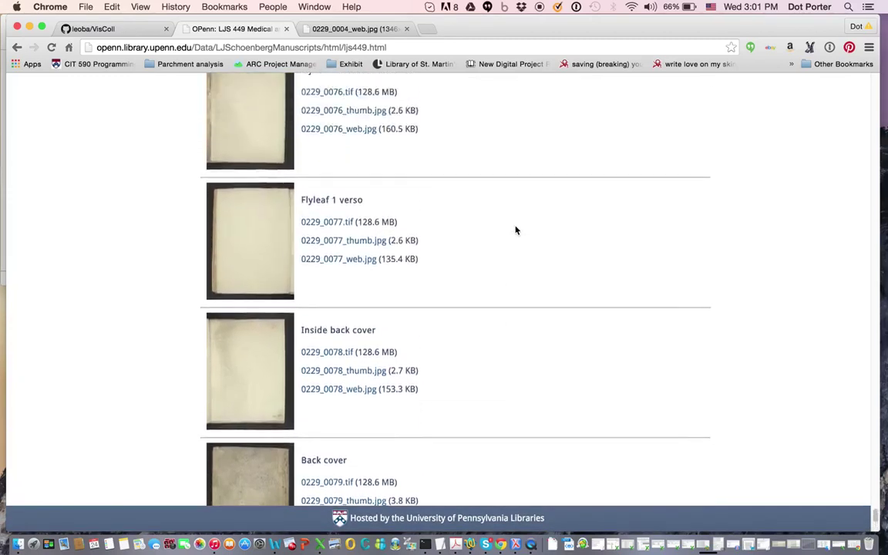
scroll(516, 229, "up", 7)
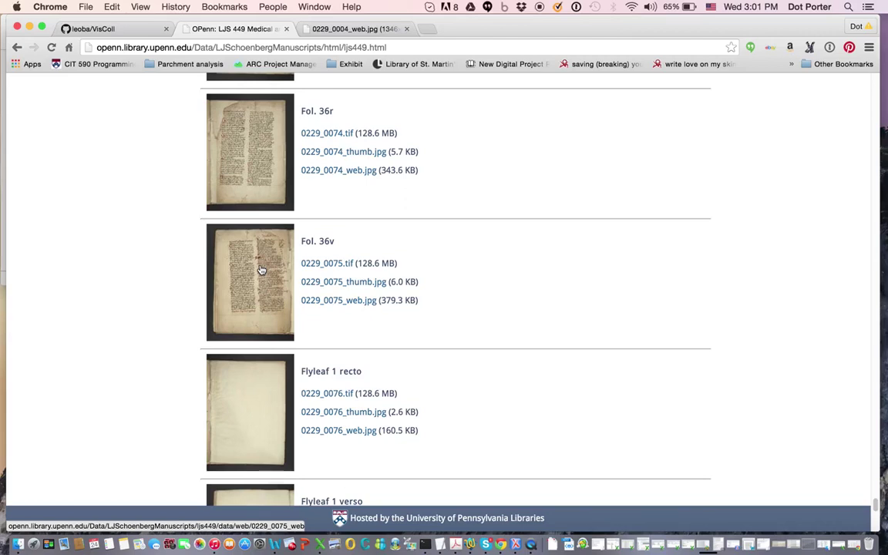
Step: Switch to Excel and enter 1 in both cells A1 and A2 of LJS449-imageList.xlsx
key("super+Tab")
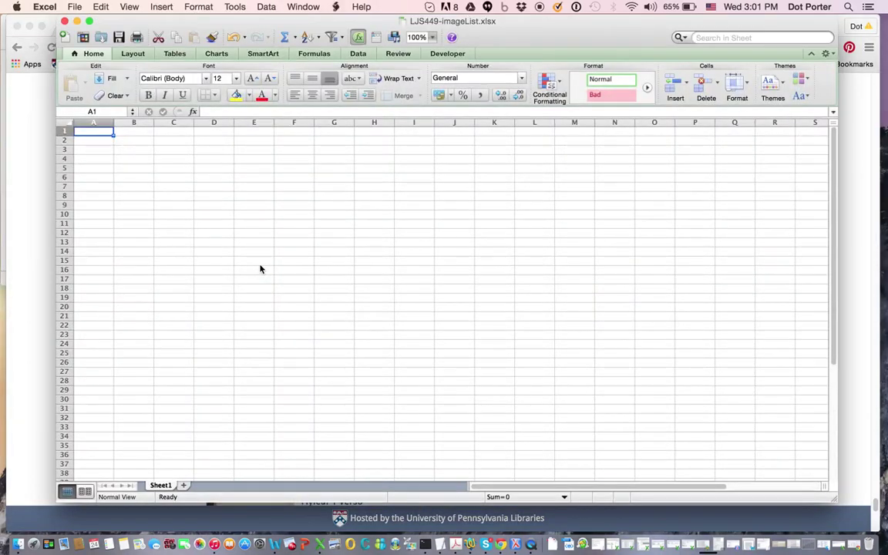
type("1")
key("Return")
type("1")
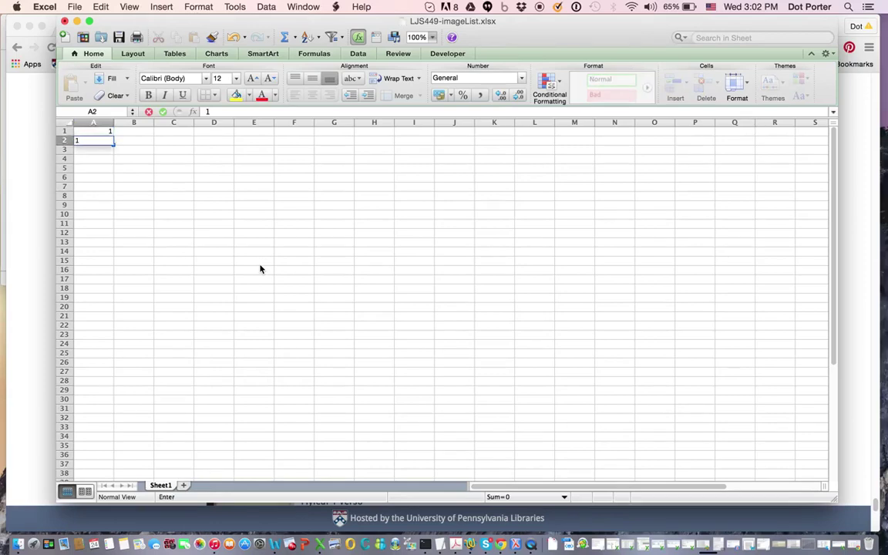
key("Return")
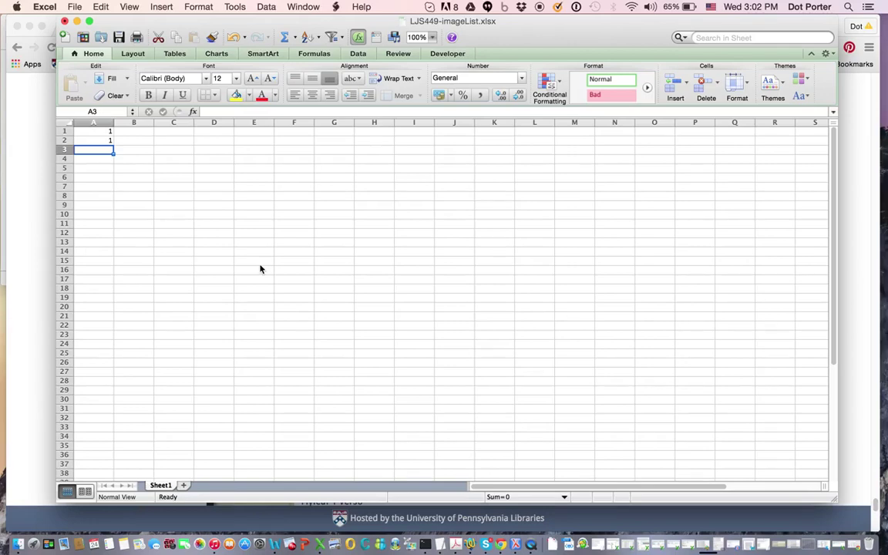
Step: Enter the formula =A1+1 in cell A3 and =A2+1 in cell A4
type("=")
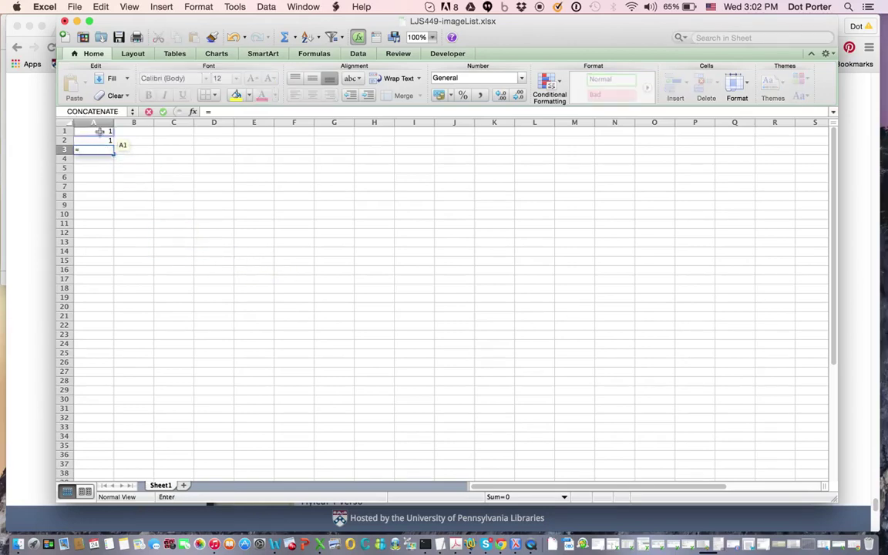
left_click(99, 132)
type("+1")
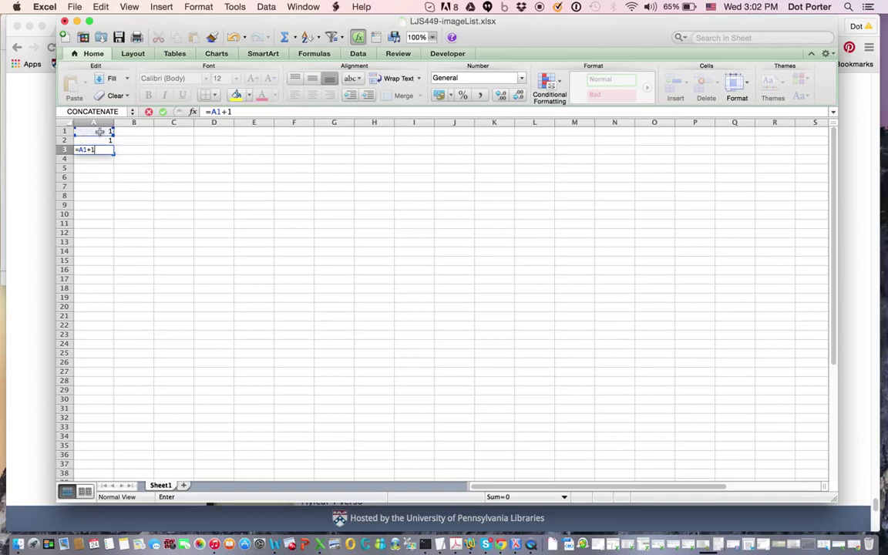
key("Return")
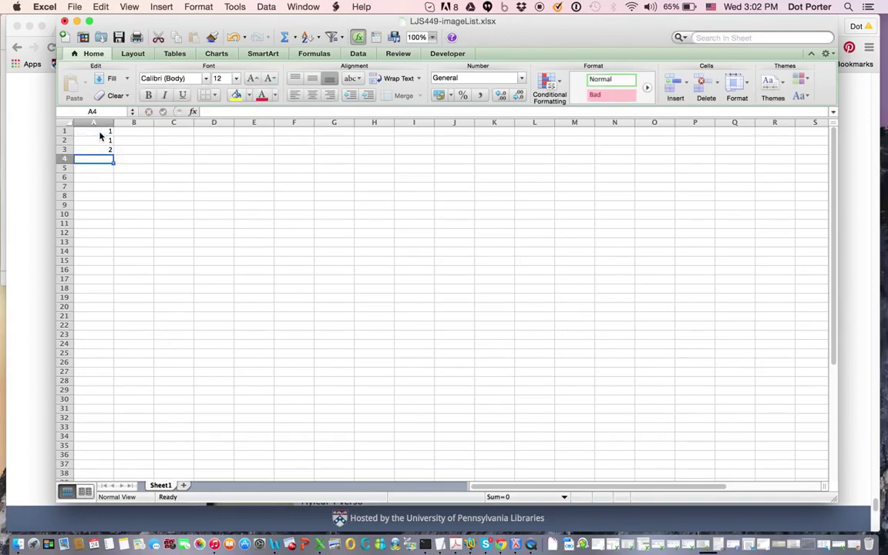
type("=")
left_click(98, 143)
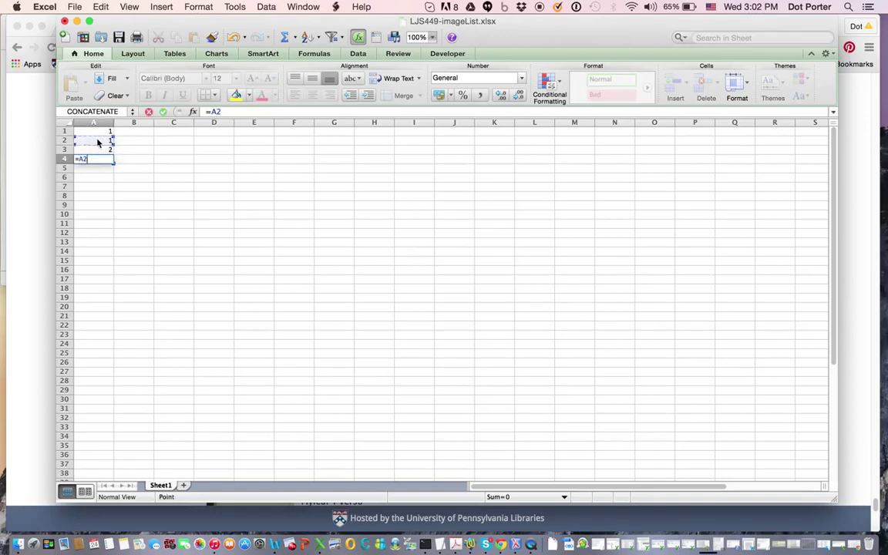
type("+1")
key("Return")
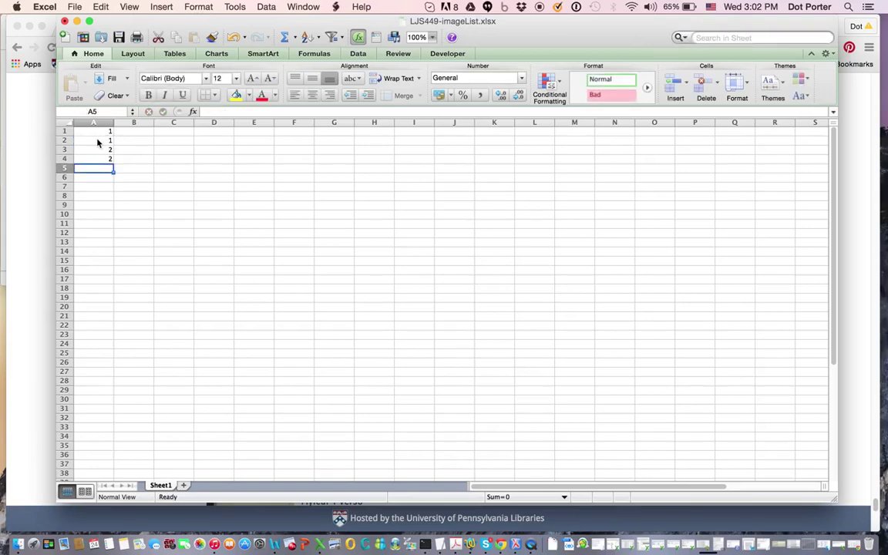
Step: Fill the folio number formulas from A3:A4 down column A through row 72, ending at folio 36
left_click_drag(93, 149, 110, 457)
left_click_drag(106, 491, 101, 413)
scroll(192, 239, "up", 10)
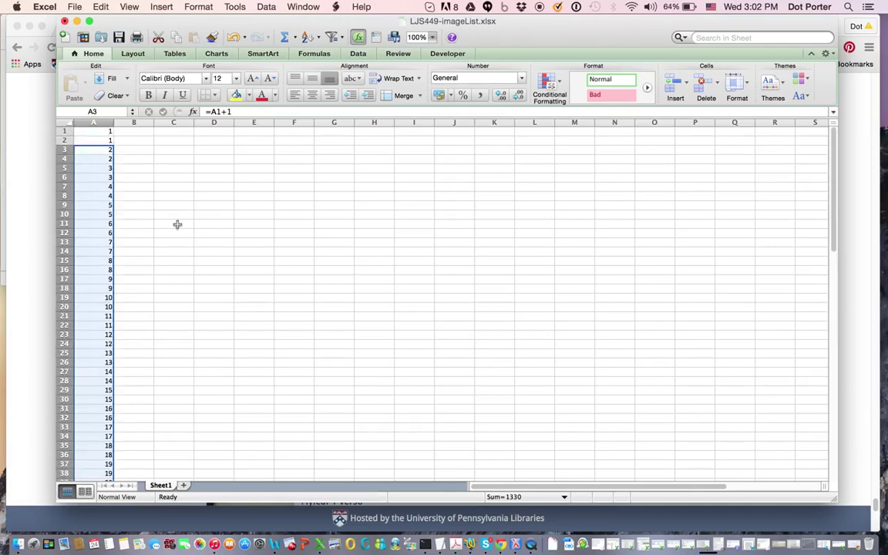
Step: Enter r in cell B1 and v in cell B2 to mark recto and verso
left_click(131, 133)
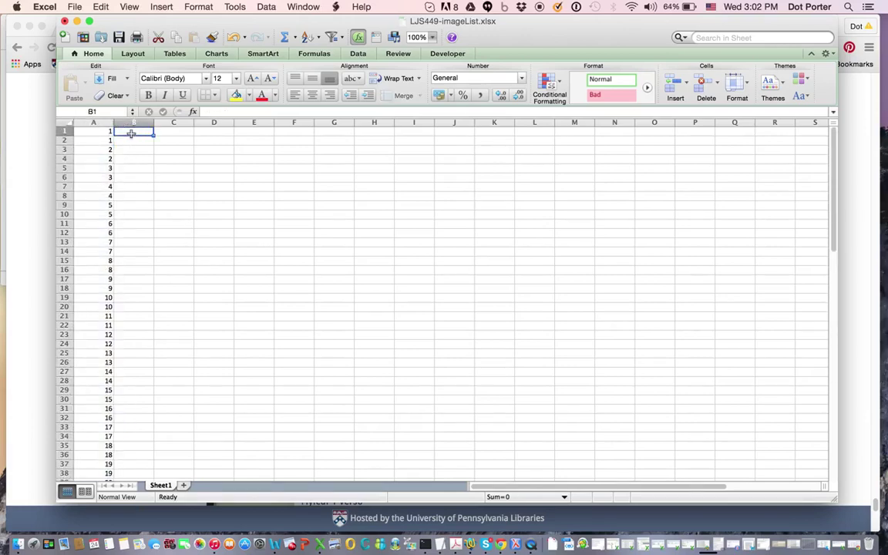
type("r")
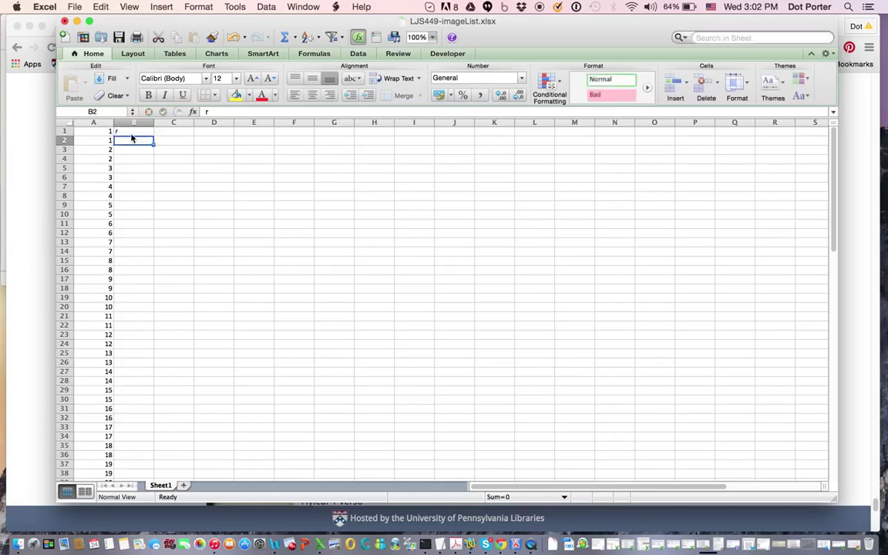
key("Return")
type("v")
key("Return")
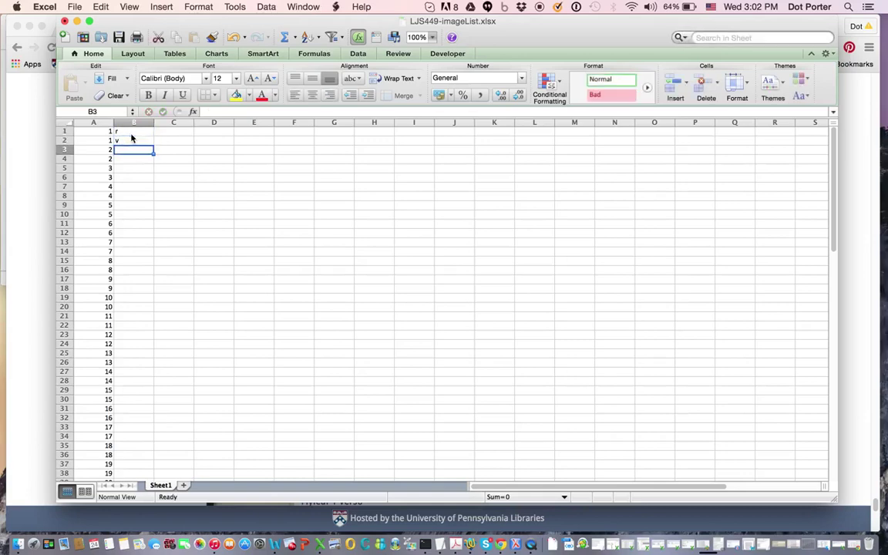
Step: Fill the alternating r and v pattern from B1:B2 down column B through row 72
left_click_drag(128, 133, 133, 144)
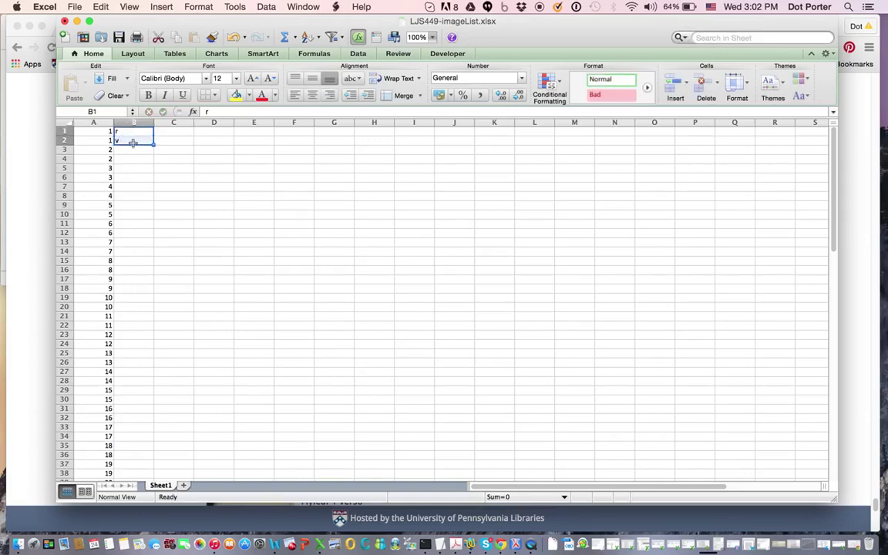
left_click_drag(153, 145, 133, 262)
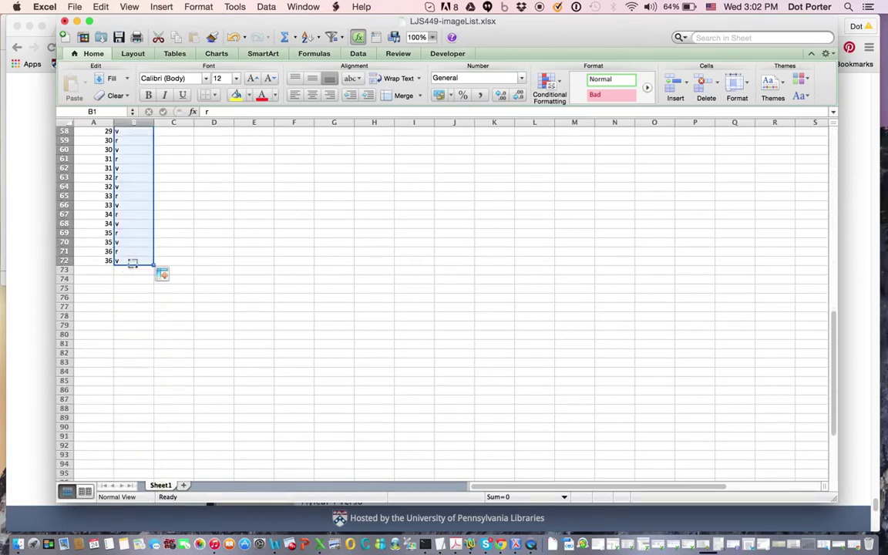
scroll(190, 185, "up", 15)
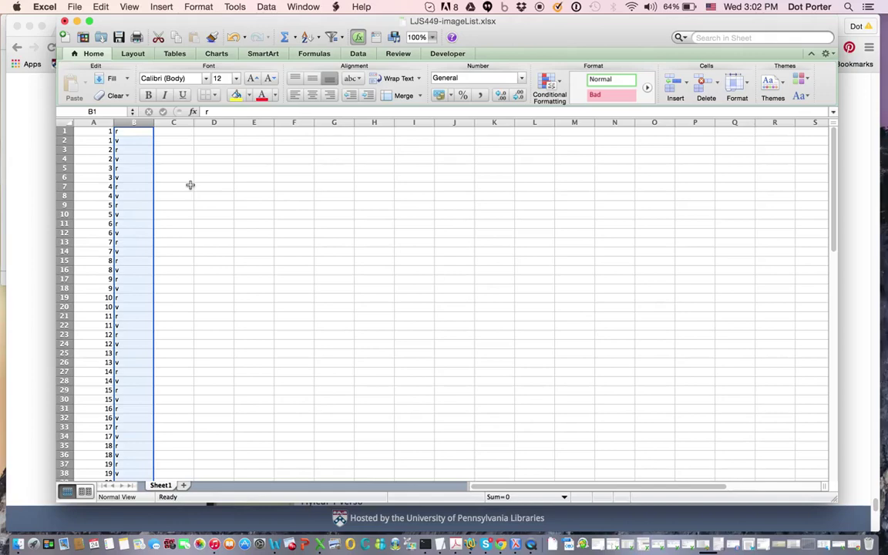
Step: Enter the formula =CONCATENATE(A1,B1) in cell C1 to join the folio number with its side letter
left_click(179, 131)
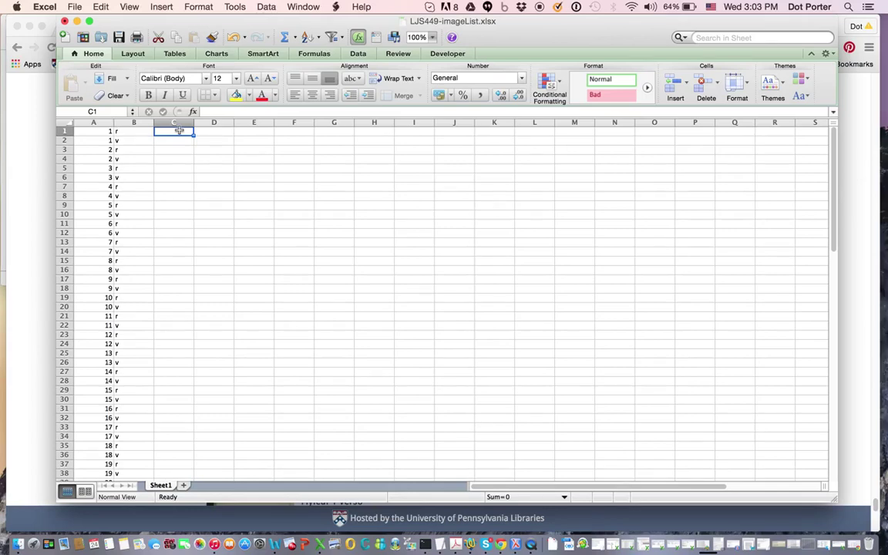
type("=")
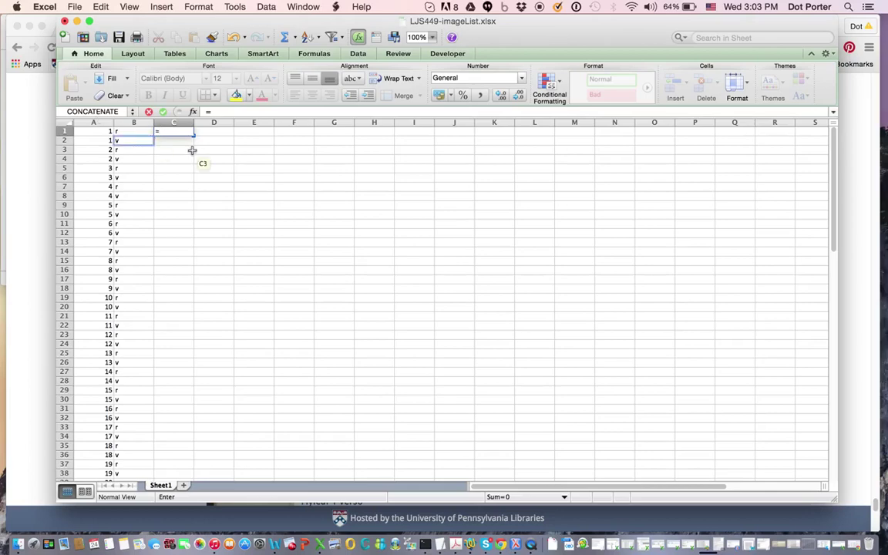
type("con")
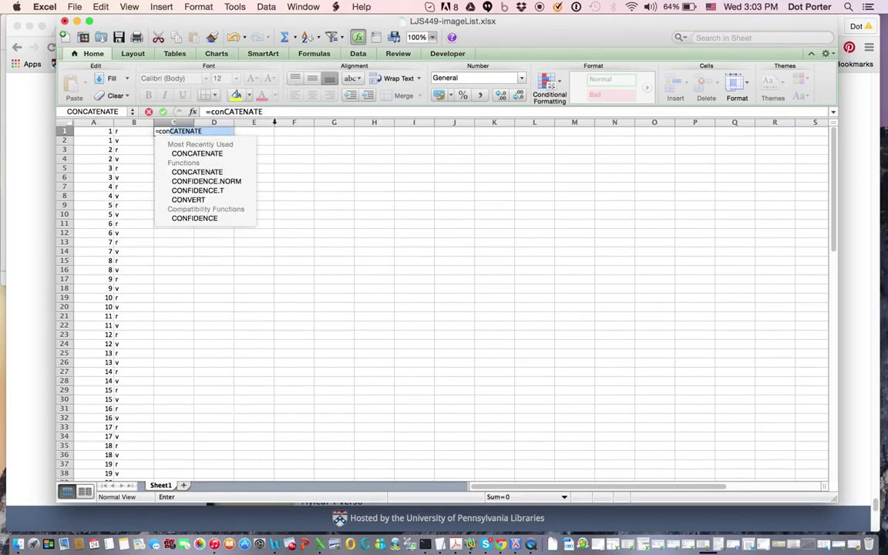
left_click(283, 112)
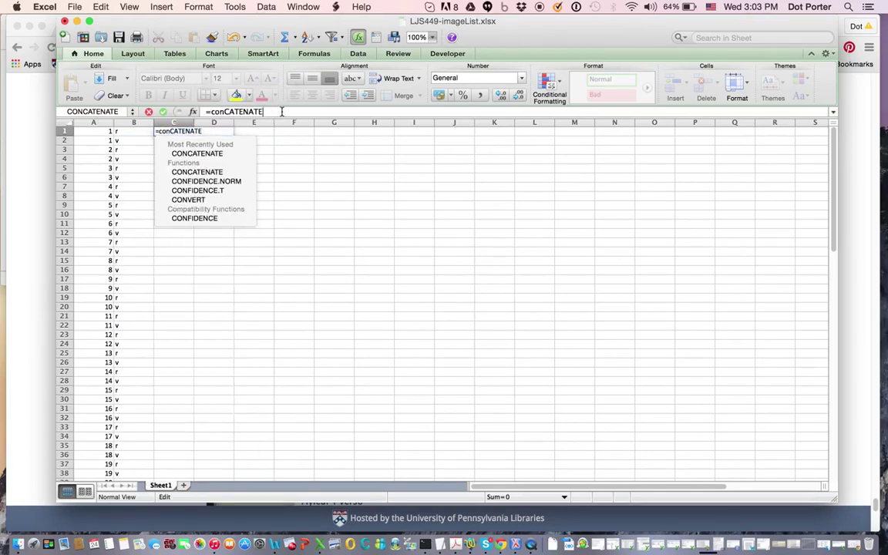
type("(")
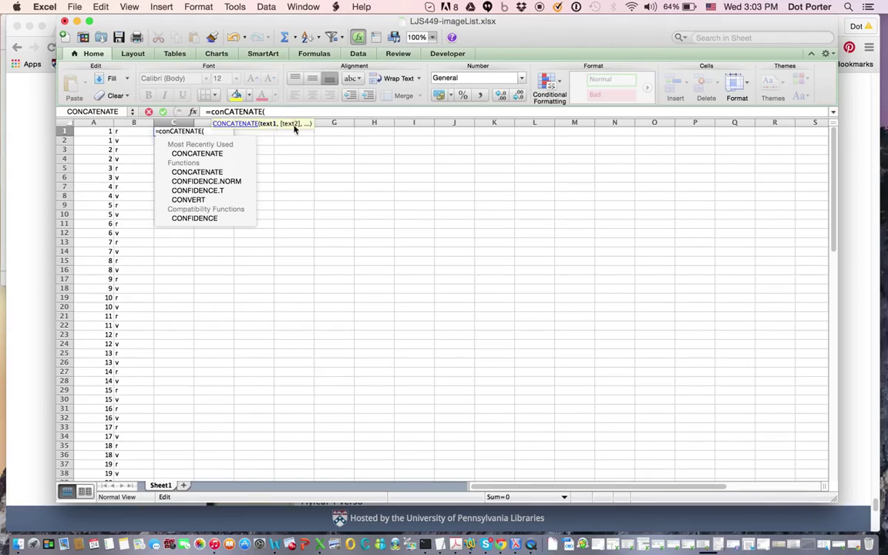
left_click(93, 135)
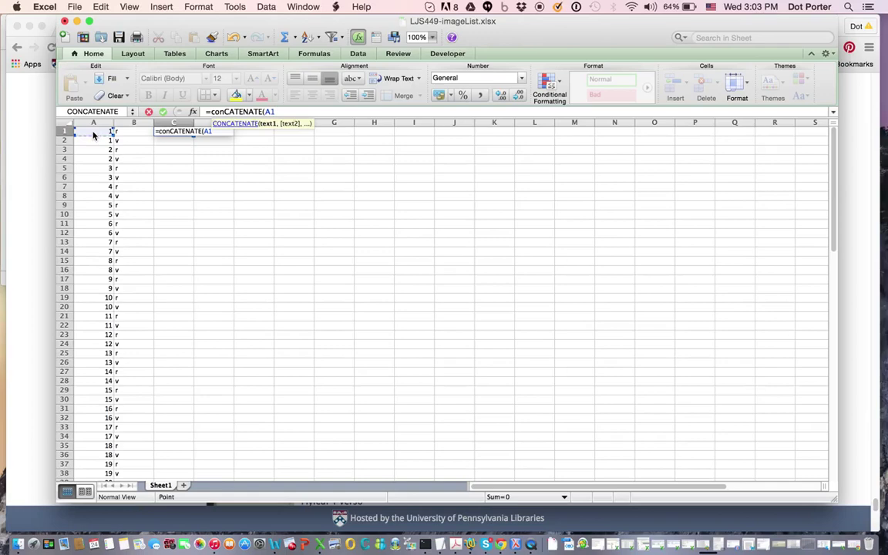
type(",")
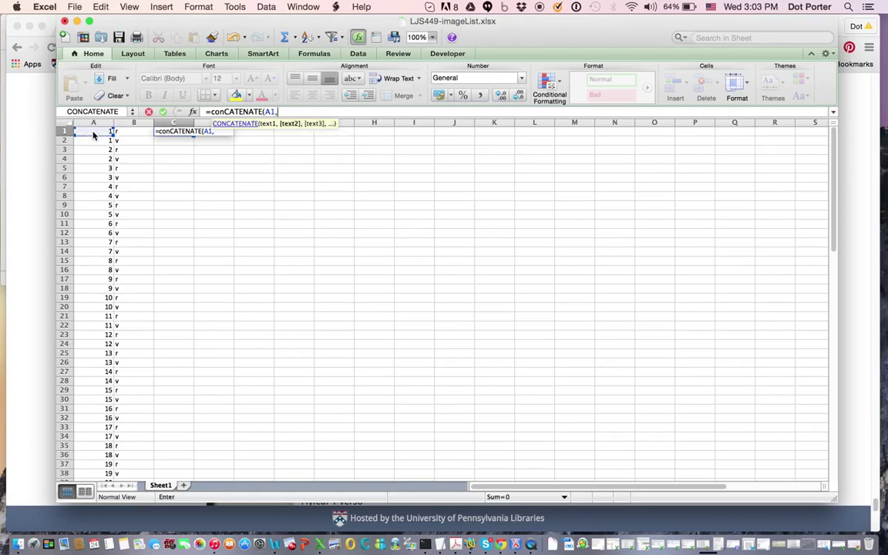
left_click(132, 131)
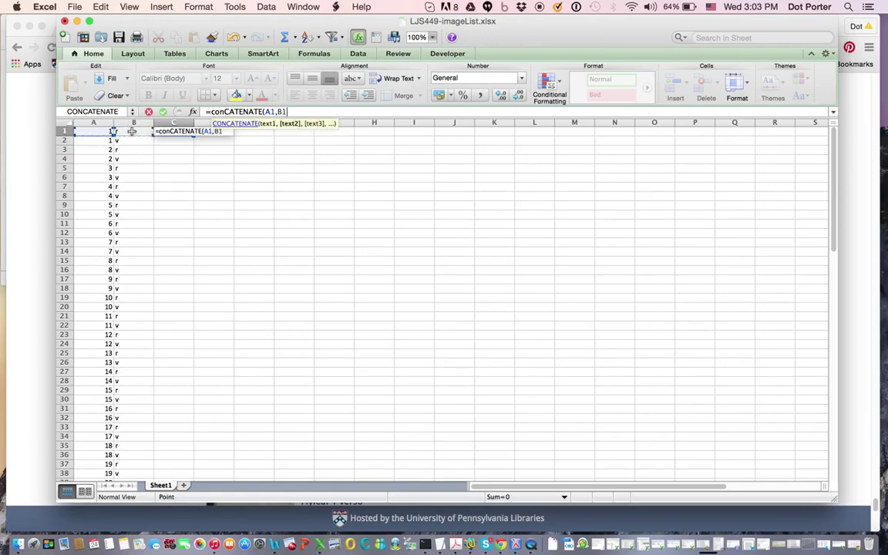
type(")")
key("Return")
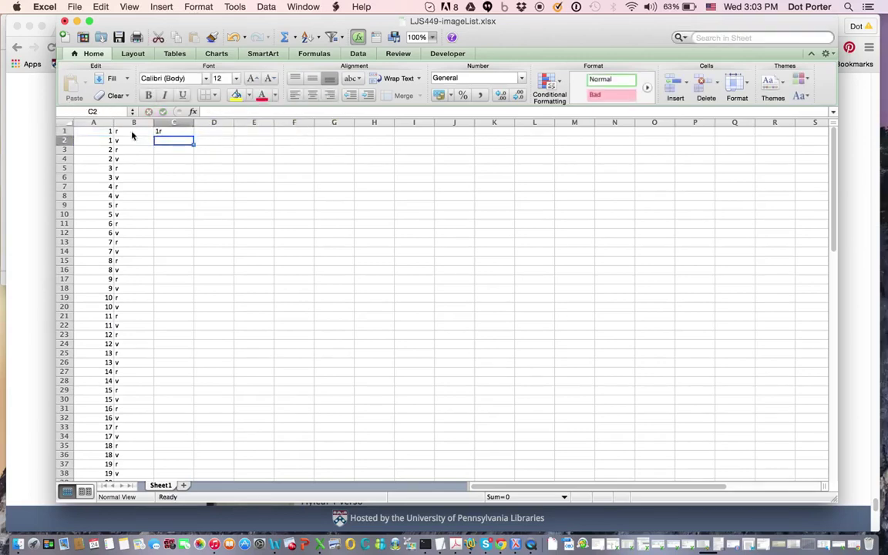
Step: Fill the concatenation formula from C1 down column C through row 72 and check the formulas in C1 and C2
key("Up")
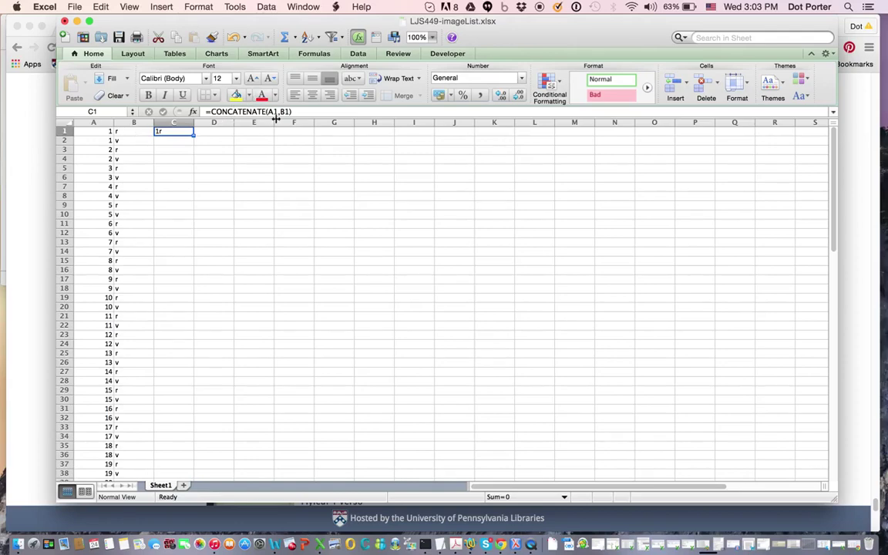
left_click_drag(193, 135, 174, 228)
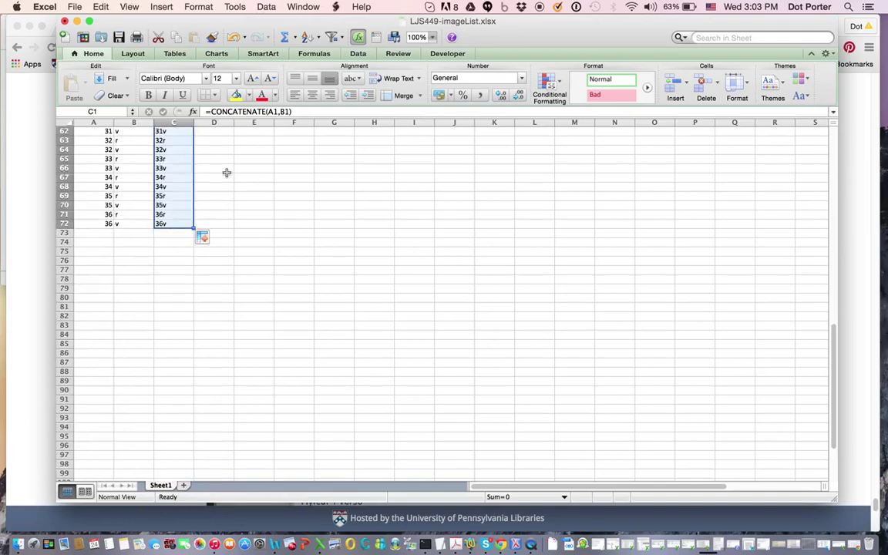
scroll(226, 173, "up", 10)
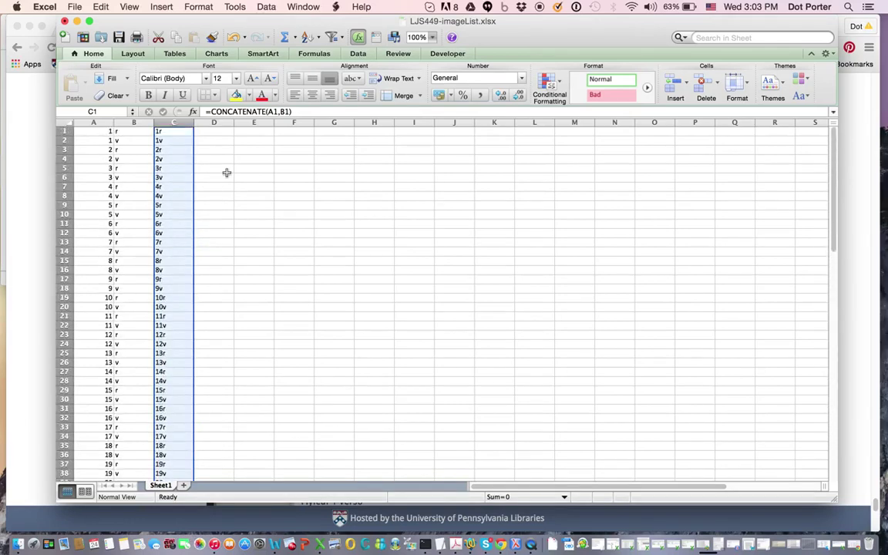
left_click(176, 142)
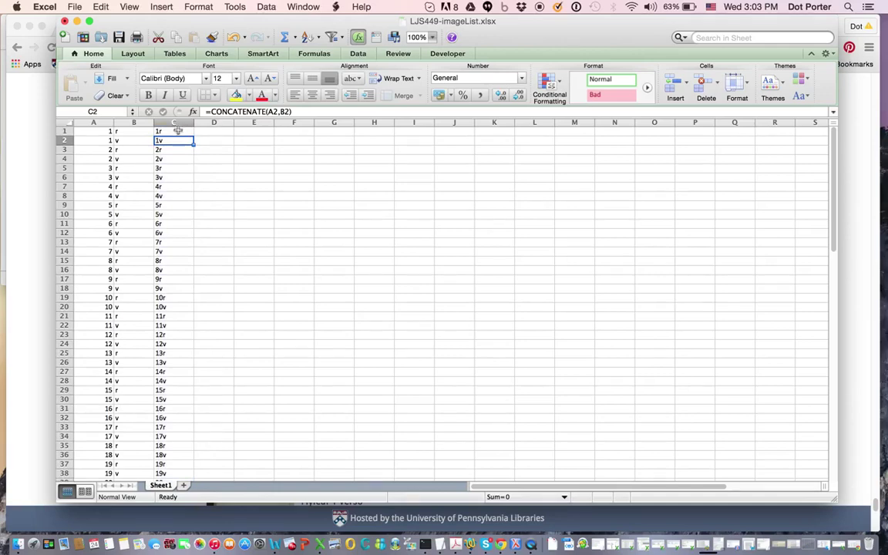
left_click(168, 131)
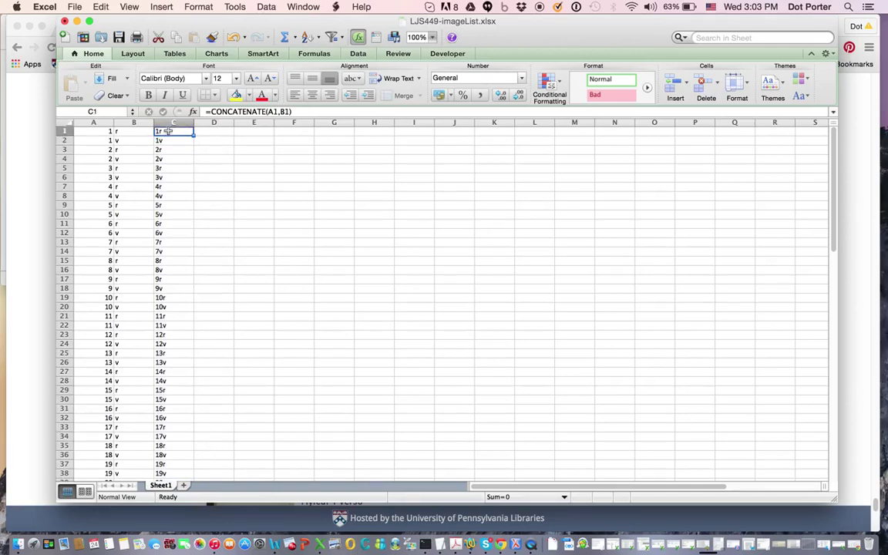
left_click(169, 143)
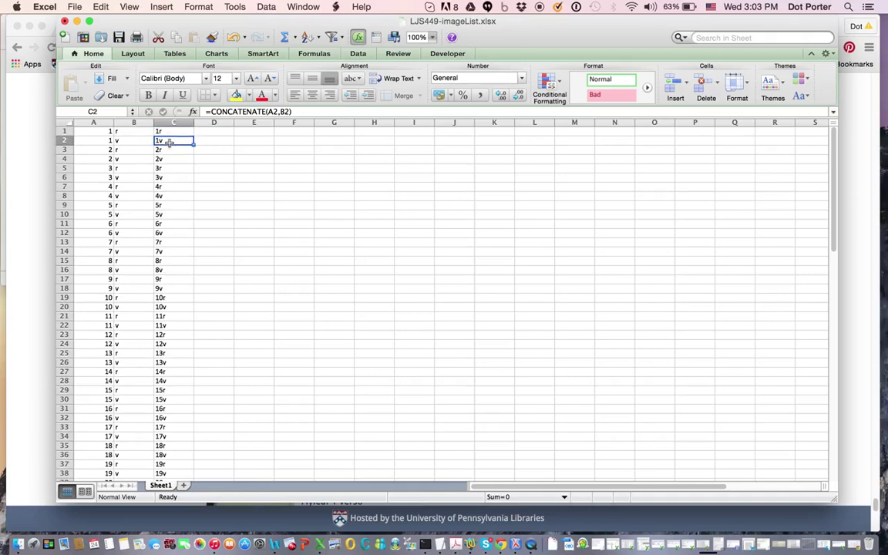
left_click(169, 131)
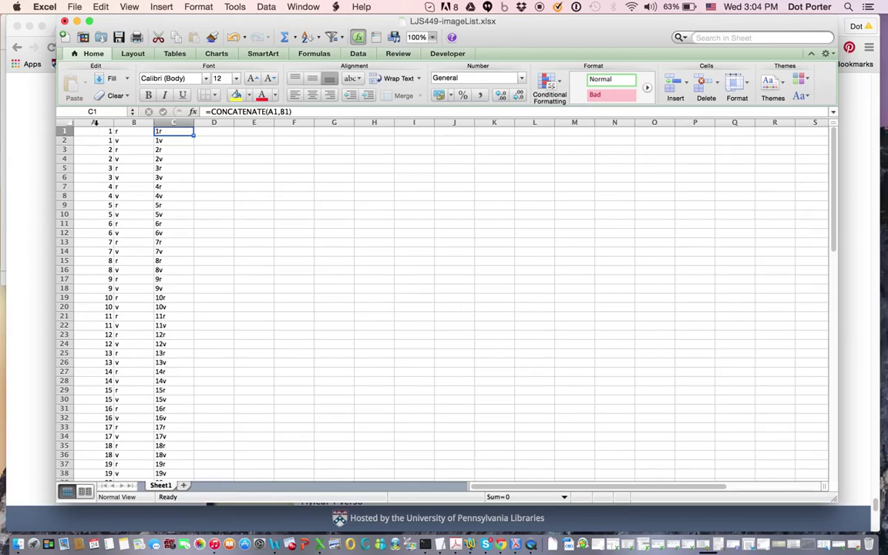
Step: Try deleting source columns A and B while column C still holds formulas, and undo the deletion
left_click_drag(96, 121, 127, 122)
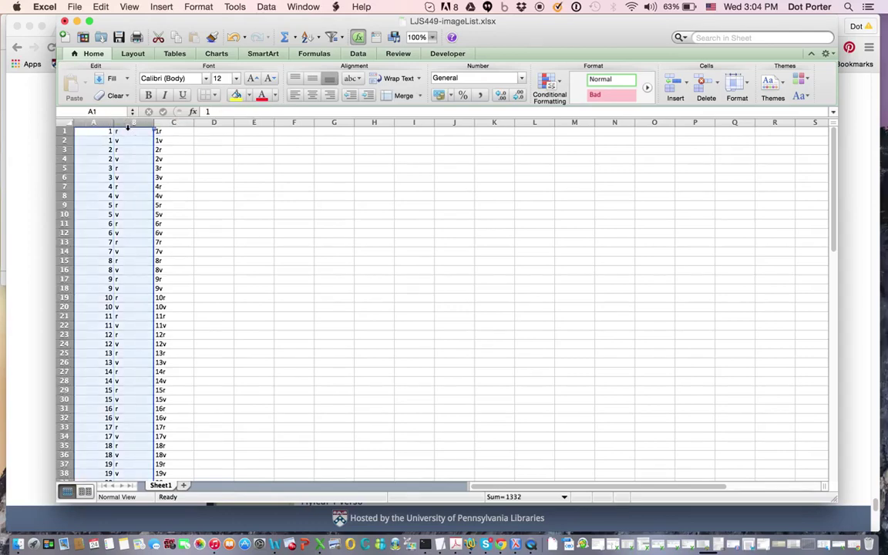
right_click(127, 127)
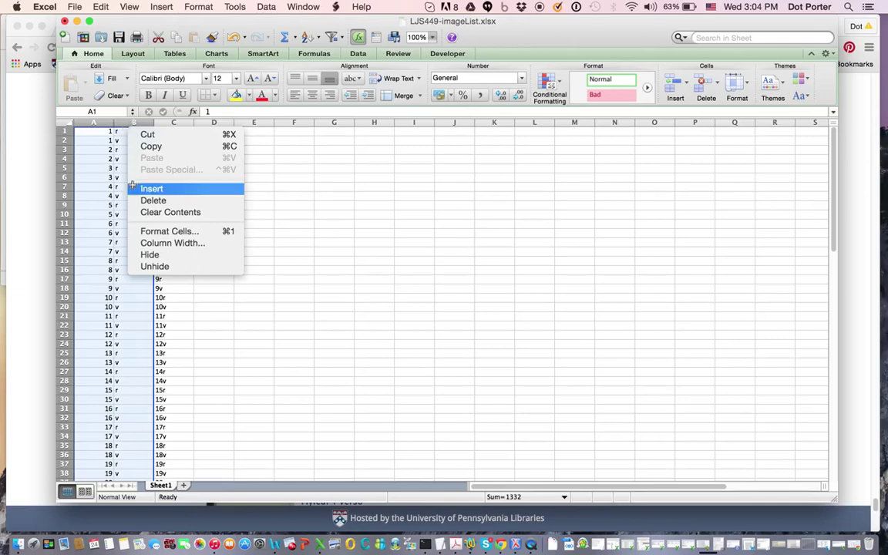
left_click(152, 200)
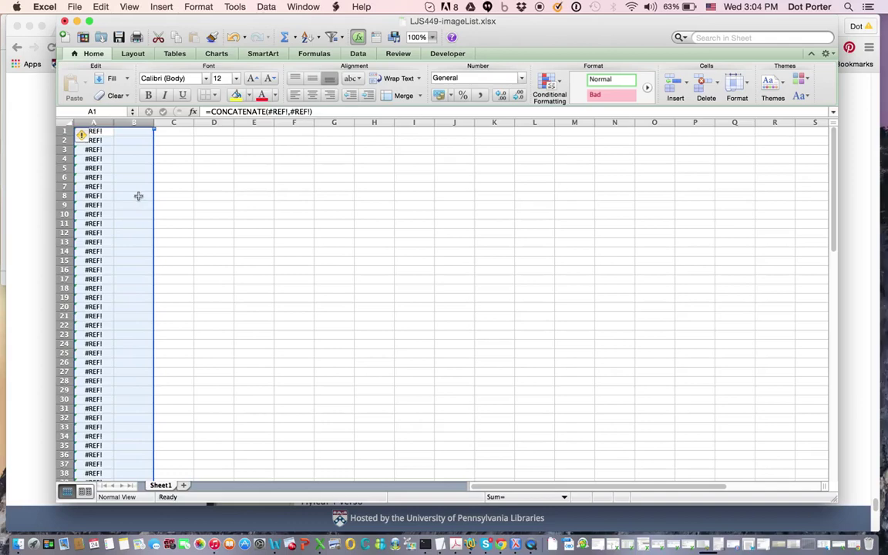
key("super+z")
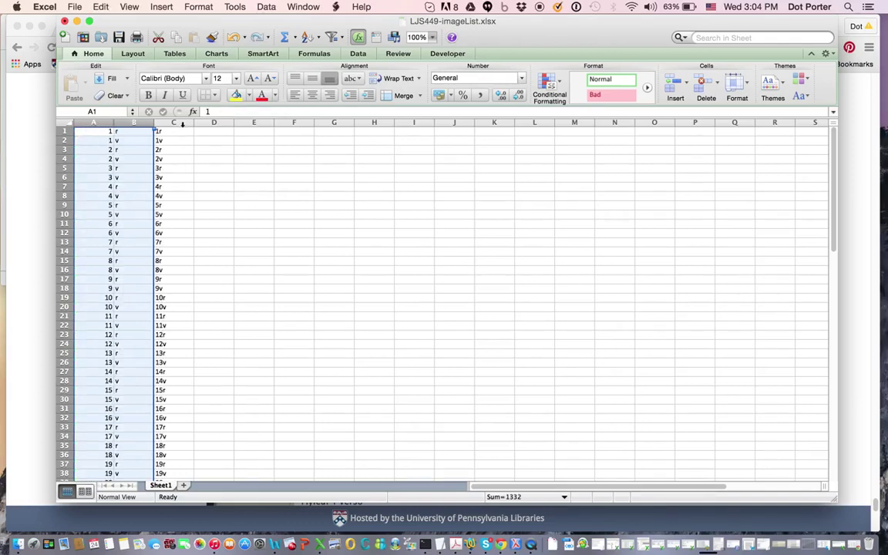
Step: Copy column C and paste it into column D as values only using Paste Special
left_click(182, 122)
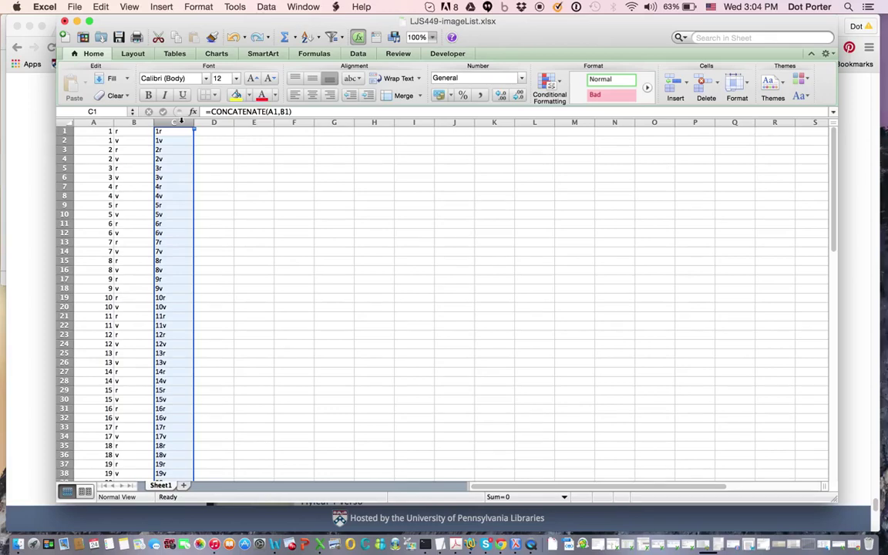
key("super+c")
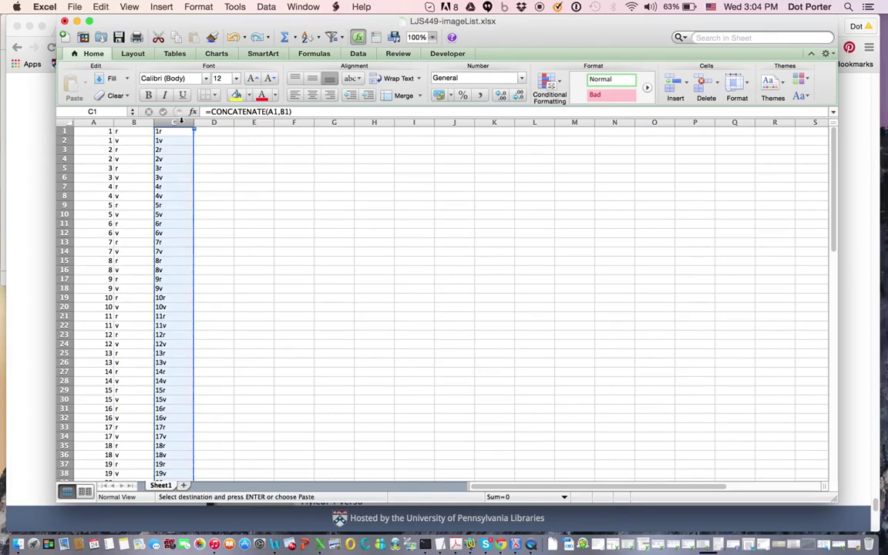
left_click(214, 122)
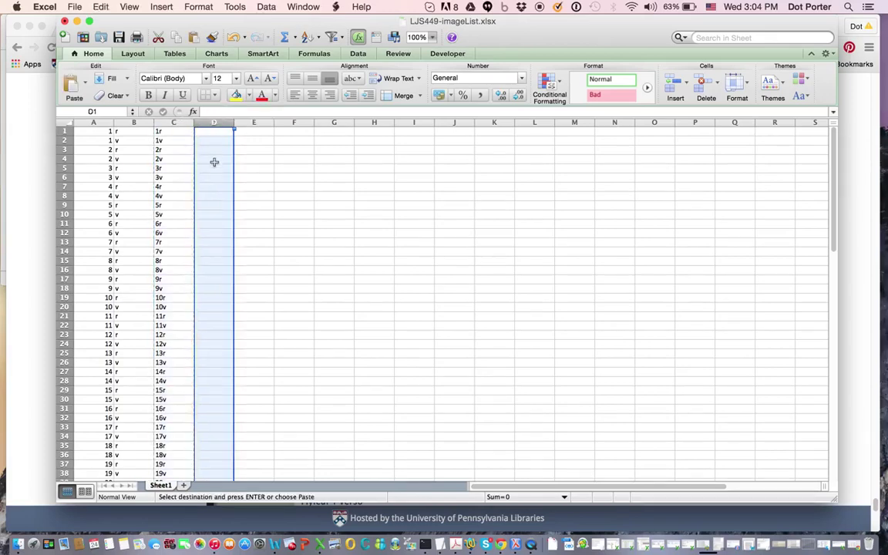
right_click(214, 162)
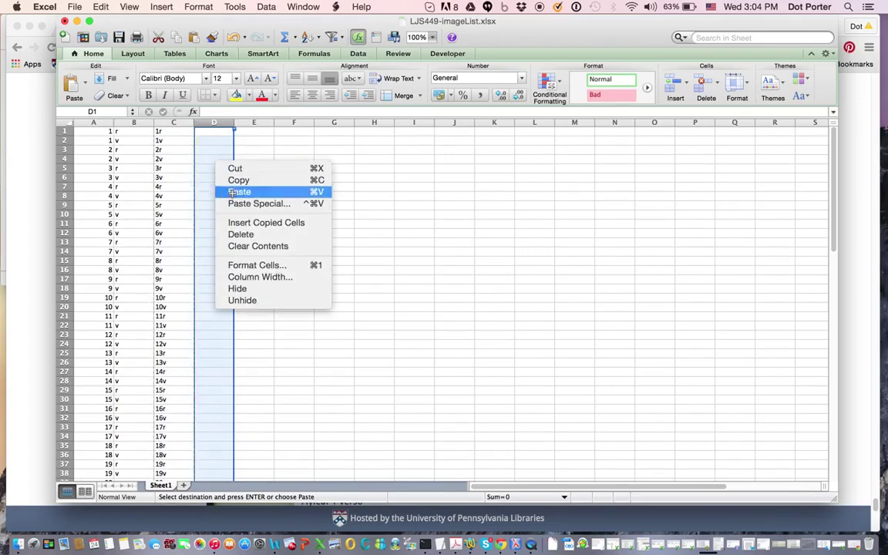
left_click(253, 203)
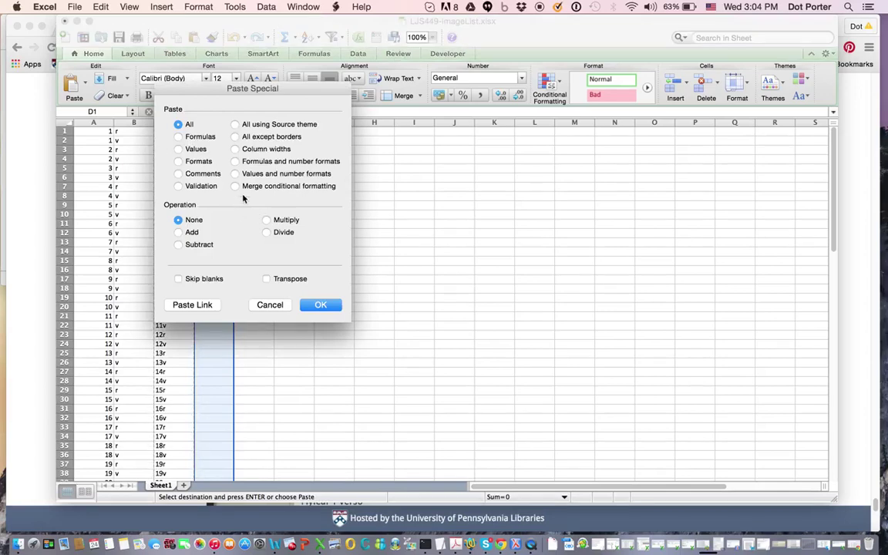
left_click(178, 150)
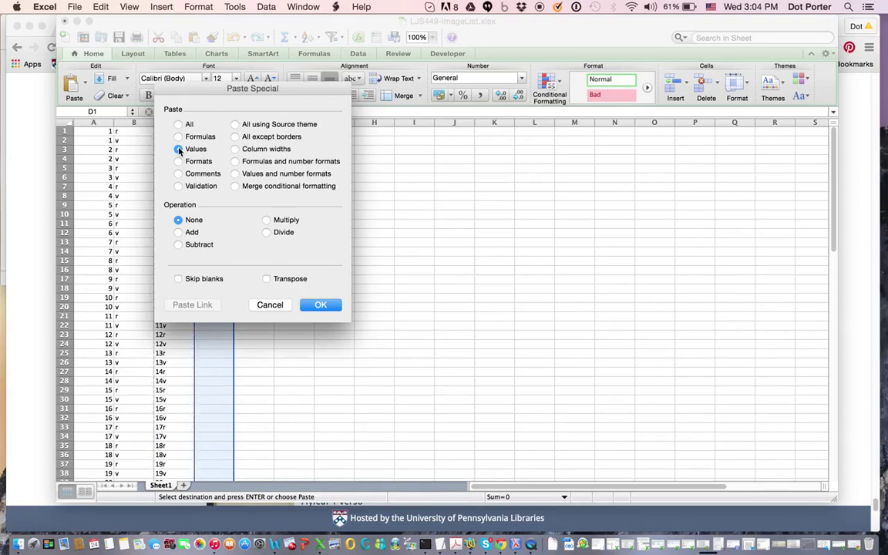
left_click(323, 305)
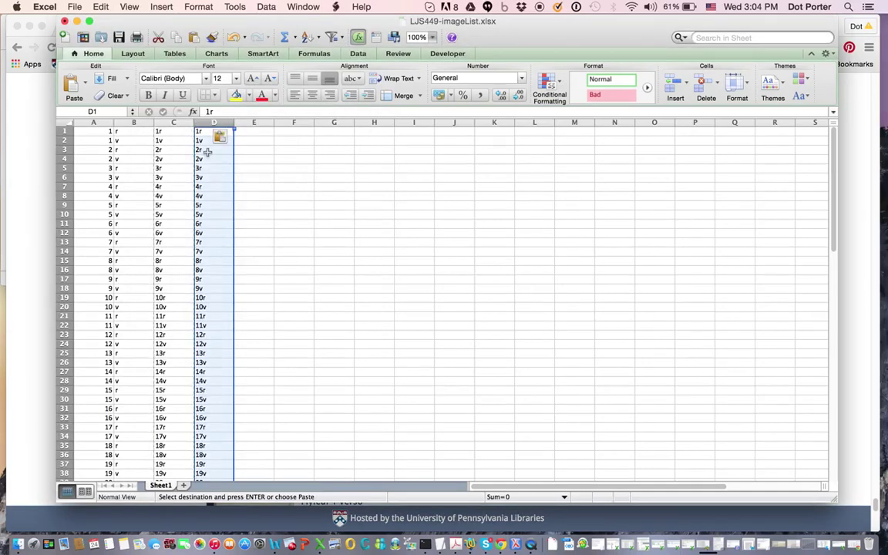
left_click(207, 152)
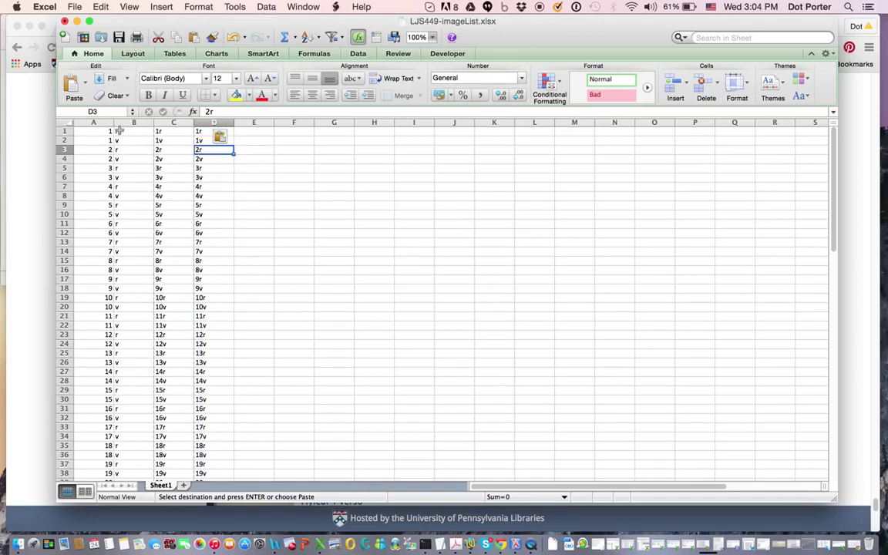
Step: Delete columns A through C, keeping only the pasted folio values, and select the remaining folio column
left_click_drag(96, 124, 171, 122)
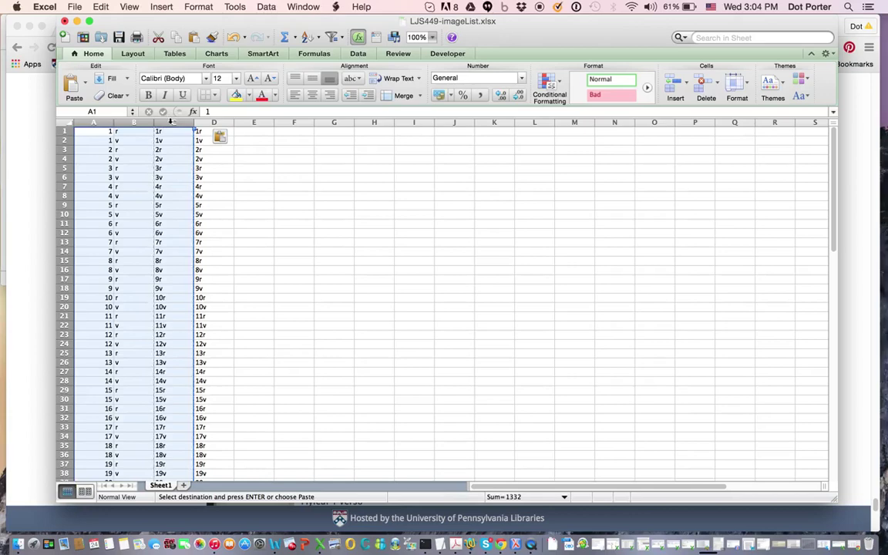
right_click(171, 123)
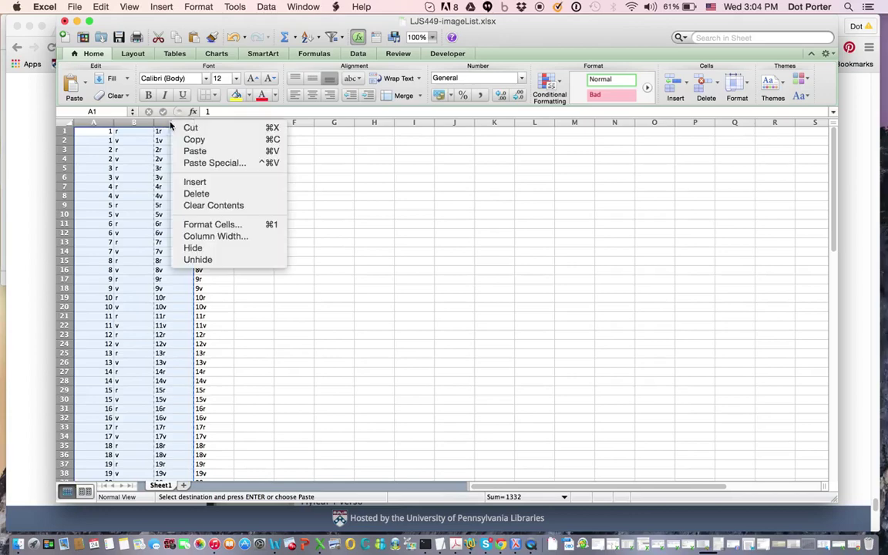
left_click(188, 193)
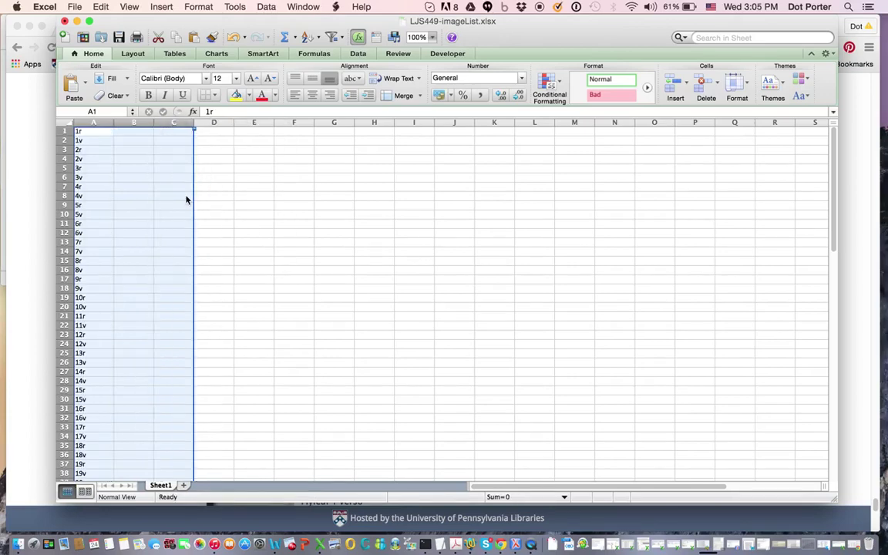
left_click(93, 123)
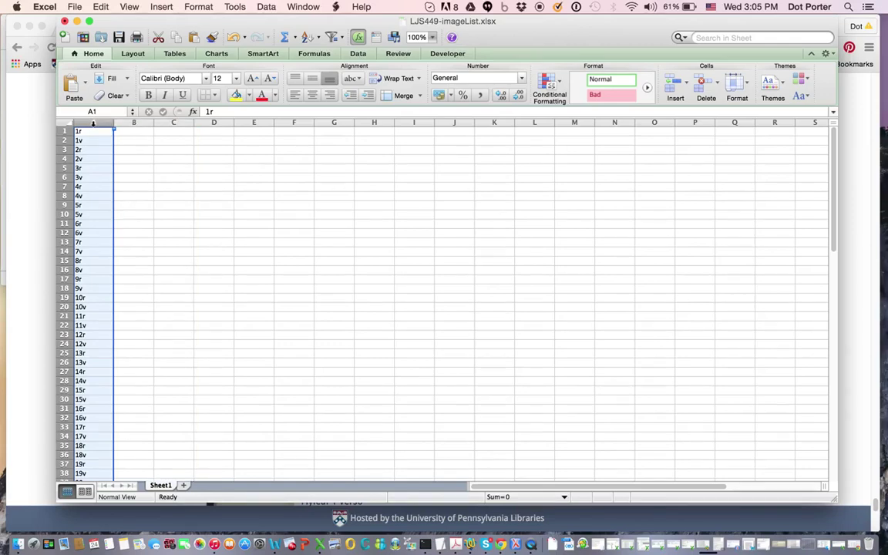
Step: Switch to Chrome and bring up the open 0229_0004_web.jpg image to examine the structure of its URL
key("super+Tab")
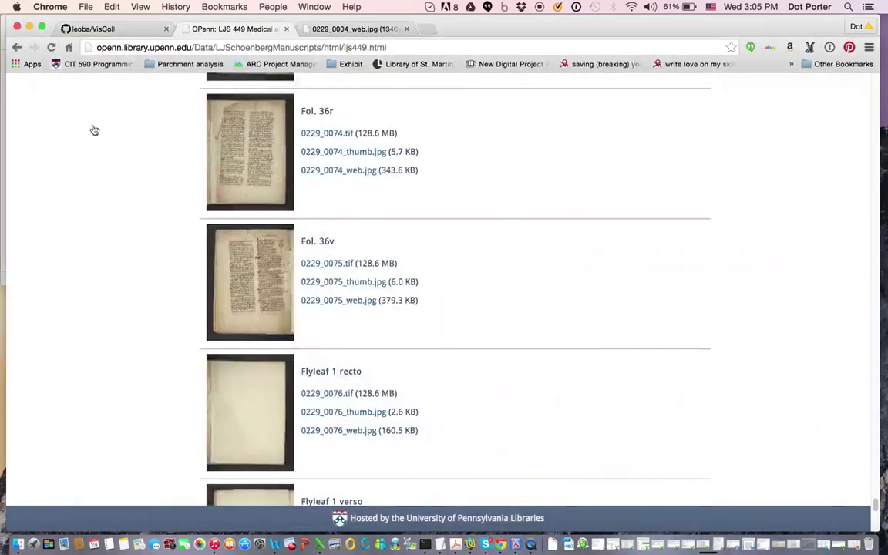
left_click(346, 29)
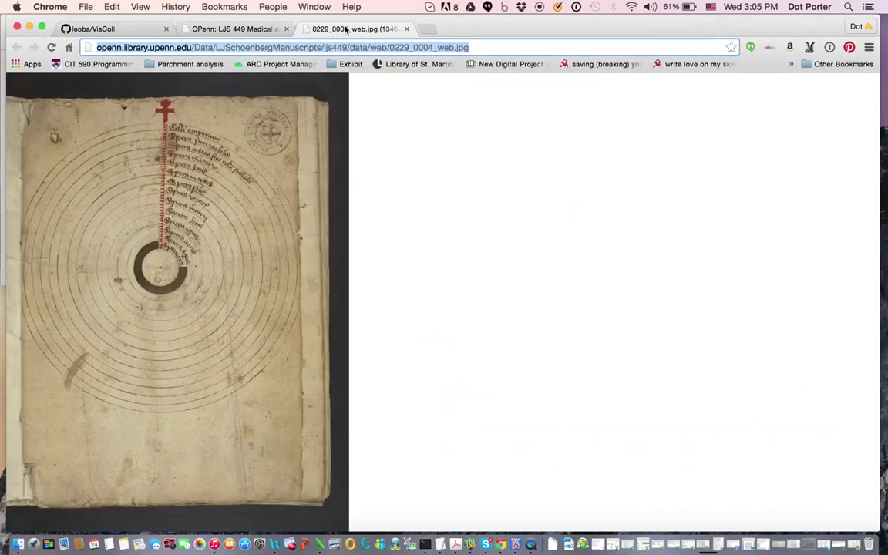
left_click(495, 124)
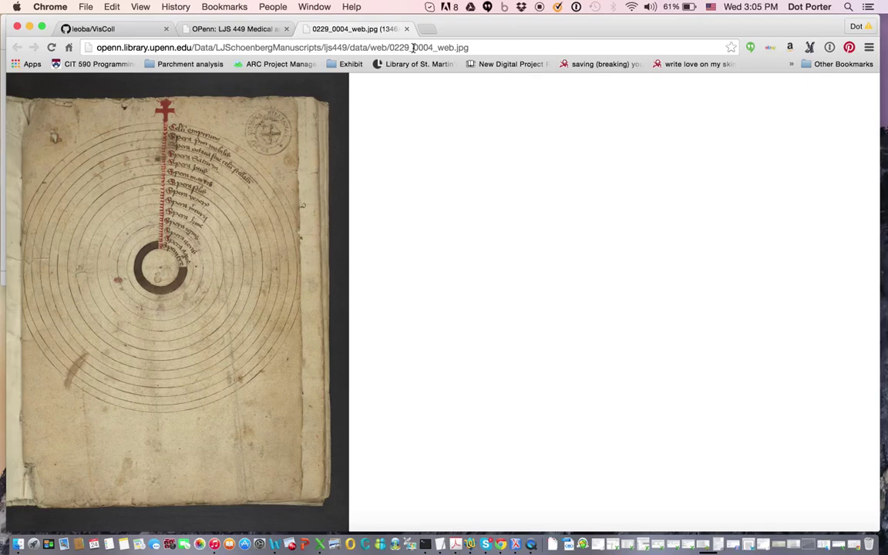
Step: Copy the image URL up to and including "0229_" and paste it into cell B1 of the Excel image list
left_click_drag(413, 48, 90, 54)
key("super+c")
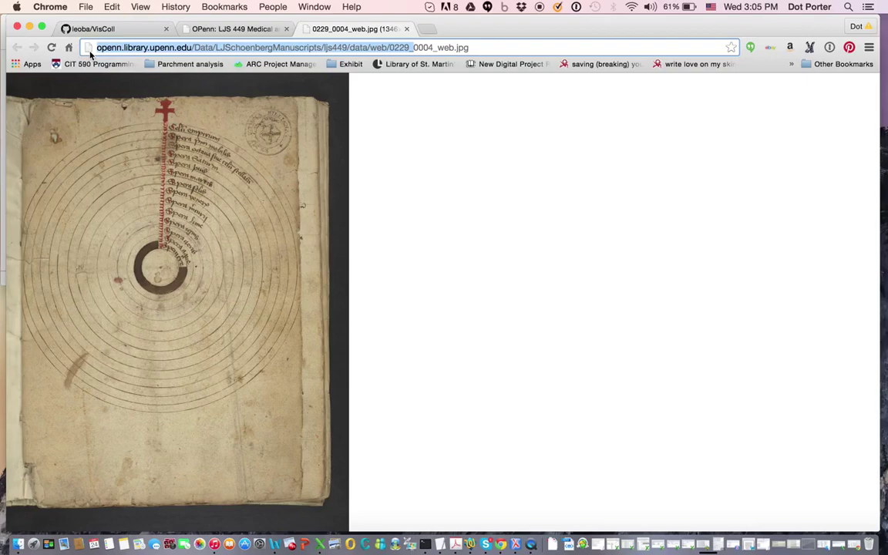
key("super+Tab")
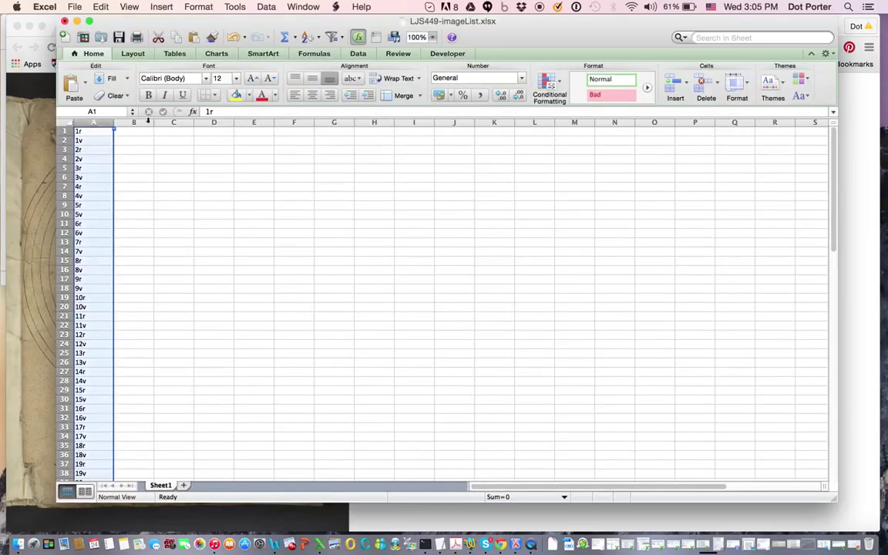
left_click(140, 131)
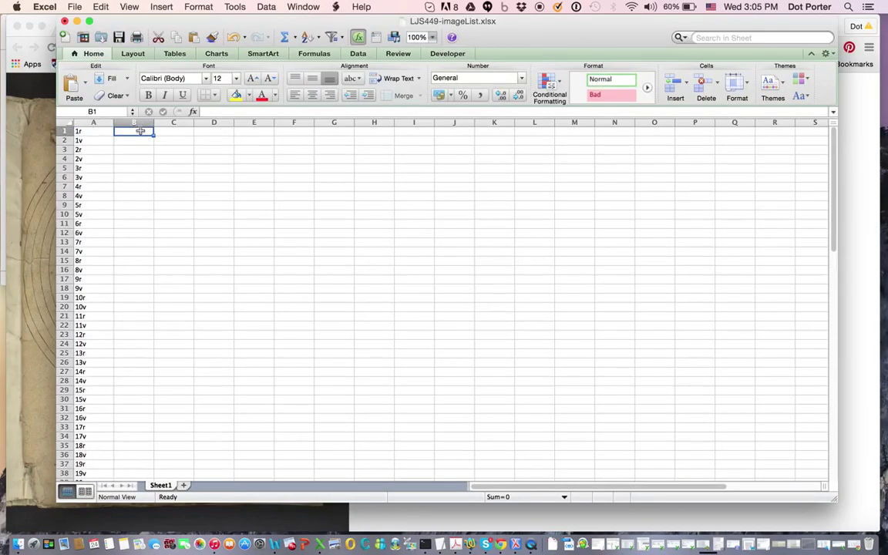
key("super+v")
Step: Fit column B's width to the URL base and fill it down through row 72
double_click(154, 122)
left_click_drag(385, 135, 351, 423)
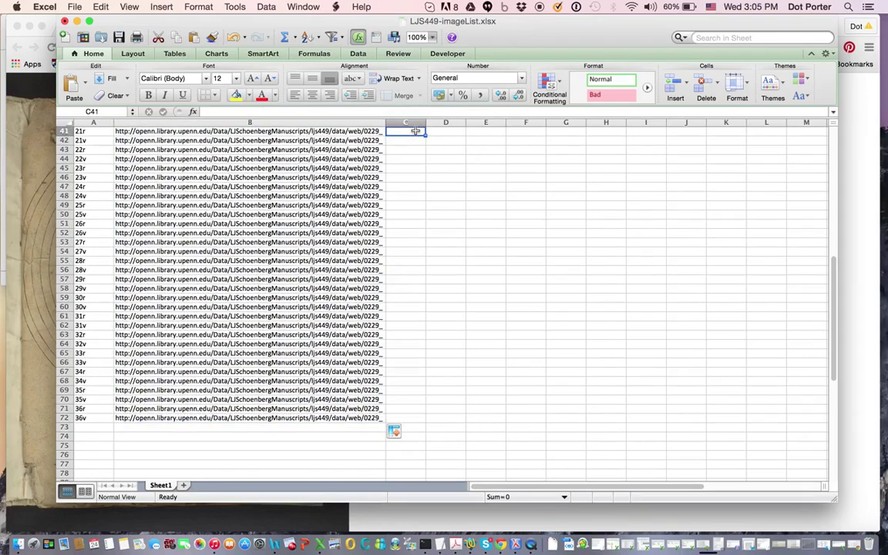
left_click_drag(833, 317, 835, 174)
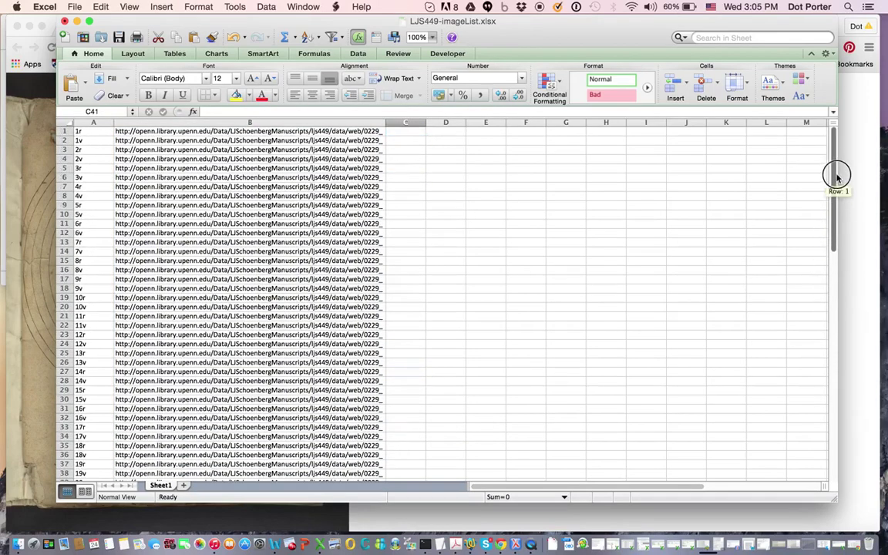
Step: Check the four-digit image number in the URL in Chrome and enter it as text, '0004, in cell C1 of the Excel sheet
left_click(407, 133)
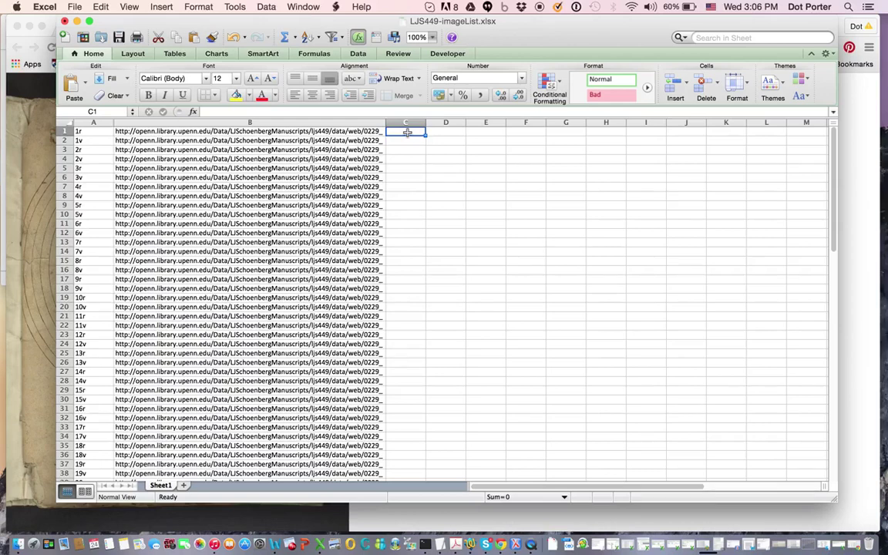
key("super+Tab")
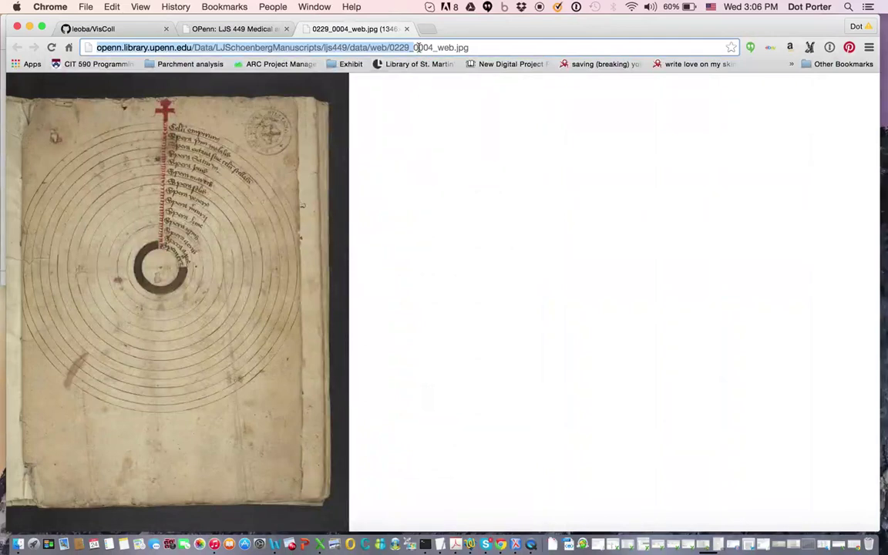
left_click(416, 47)
left_click_drag(413, 47, 432, 47)
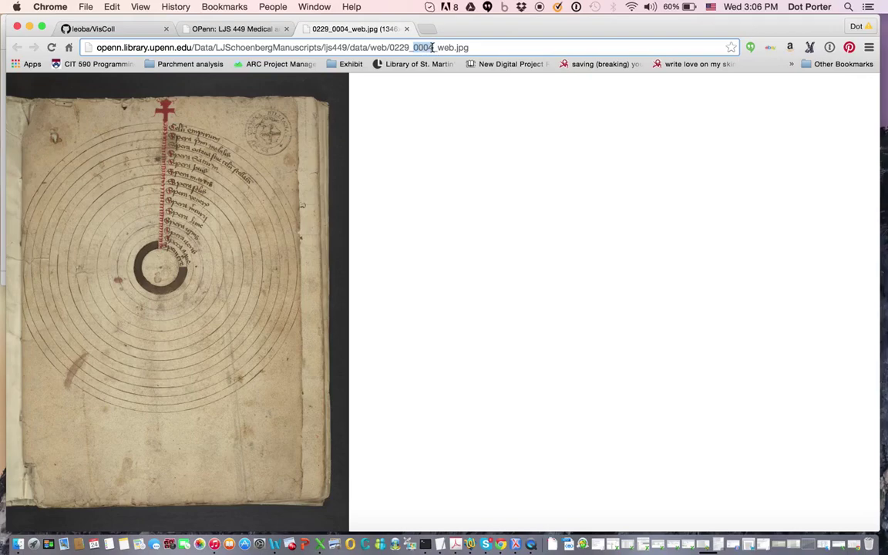
key("super+Tab")
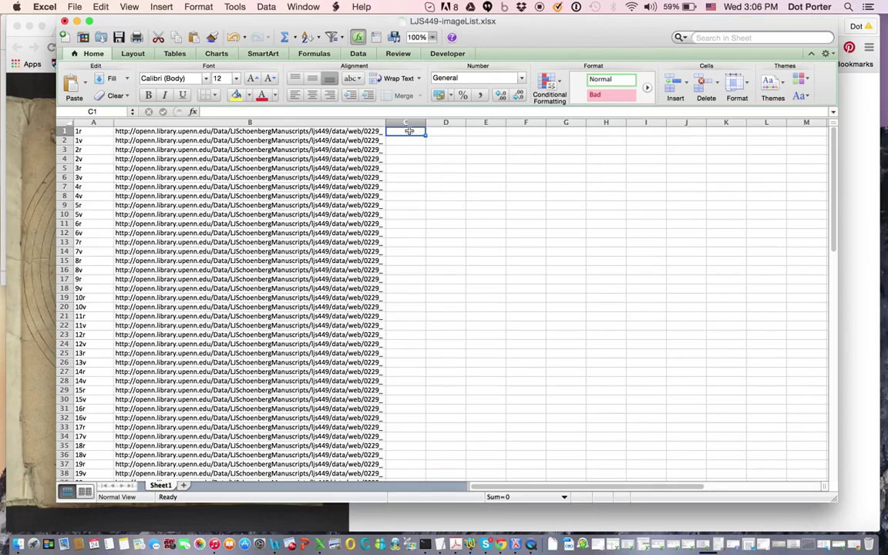
key("super+Tab")
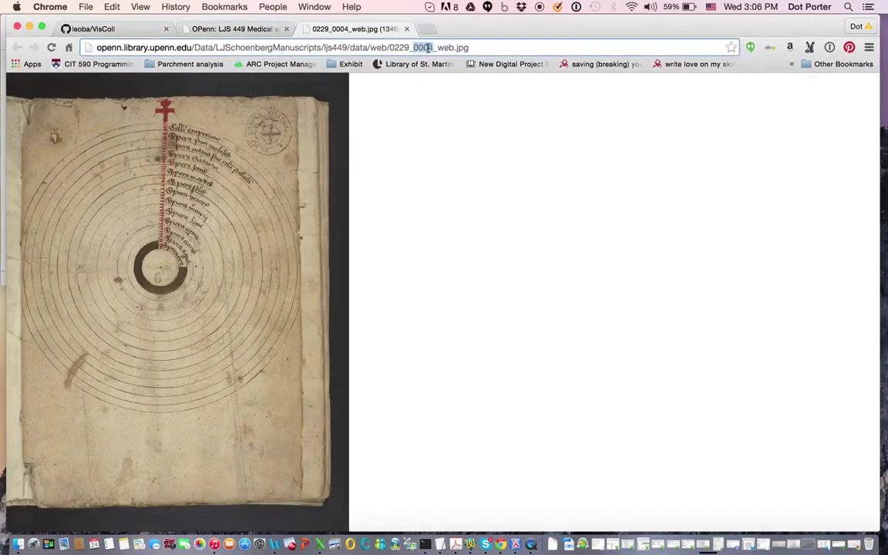
key("super+Tab")
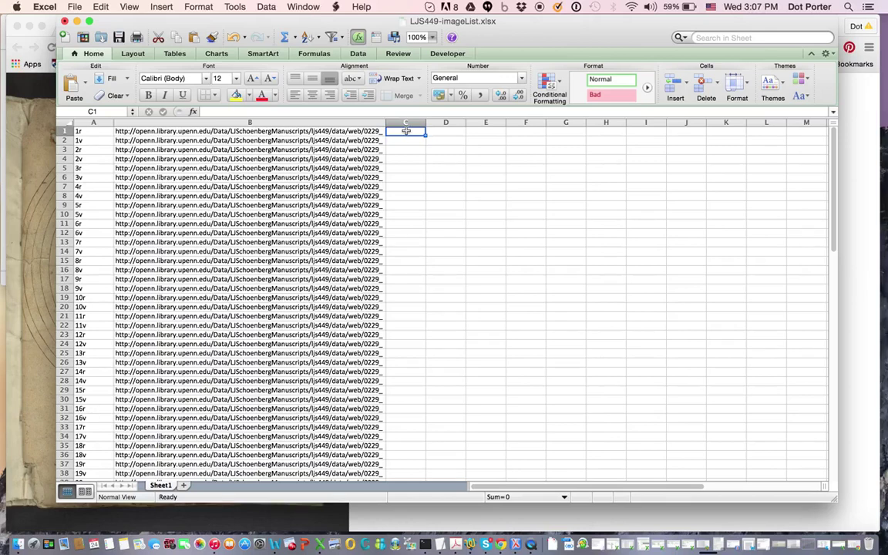
type("'")
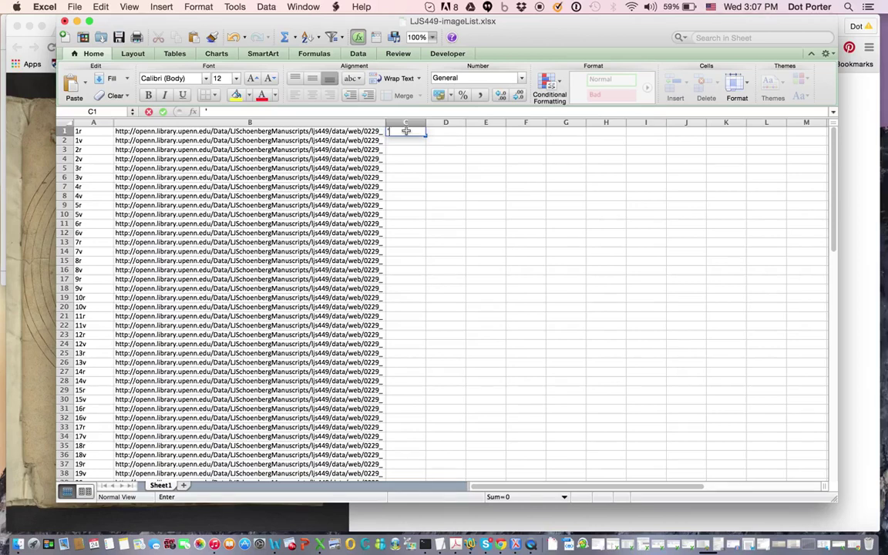
type("0004")
key("Return")
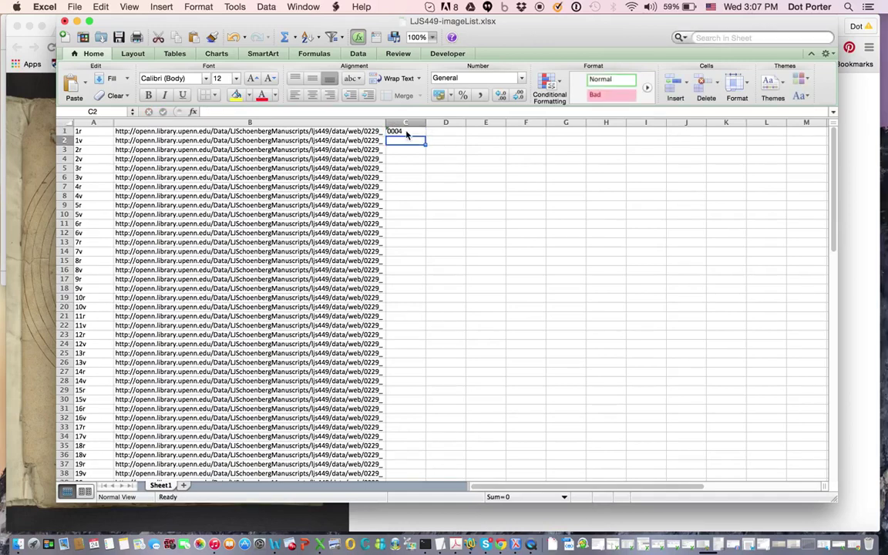
Step: Fill the number series down column C through row 72 and check its end against the Fol. 36v entry on the OPenn page in Chrome
left_click(407, 133)
left_click_drag(425, 135, 414, 395)
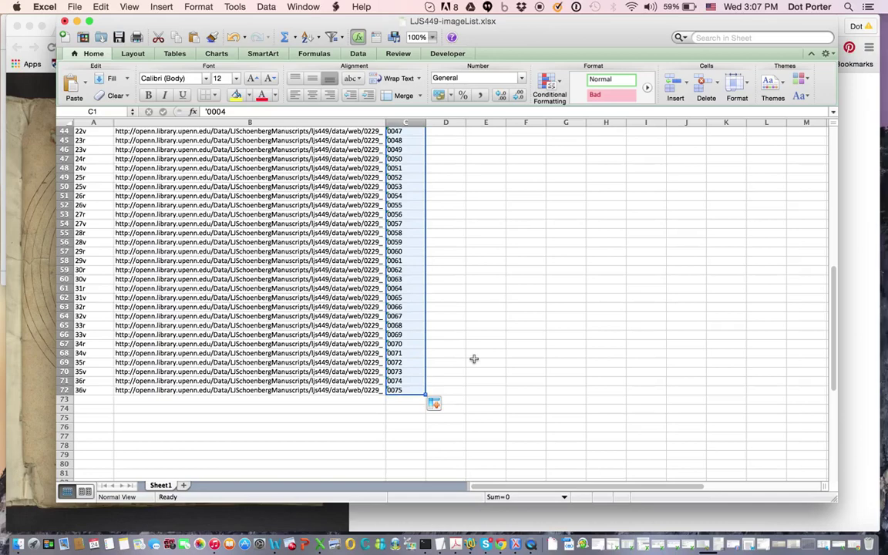
key("super+Tab")
left_click(231, 31)
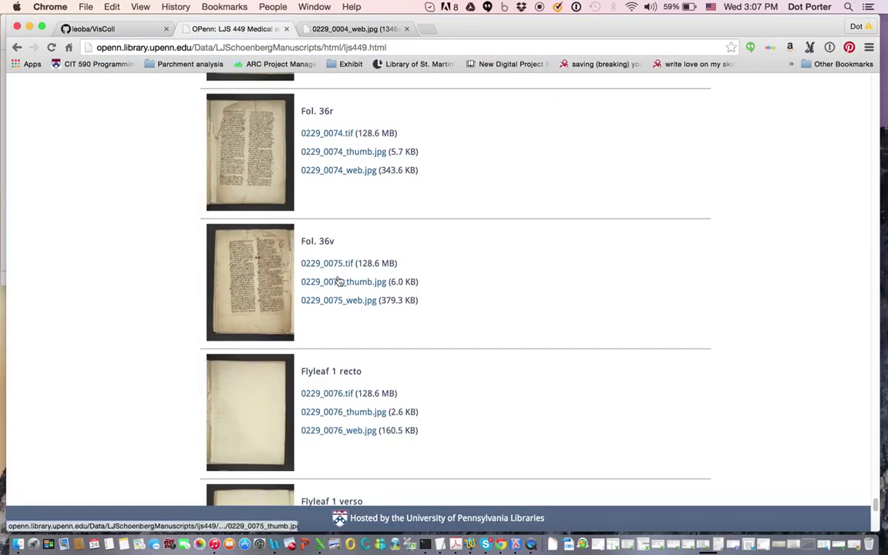
Step: Return to the open 0229_0004_web.jpg image and copy the "_web.jpg" ending of its URL
left_click(350, 28)
left_click(438, 47)
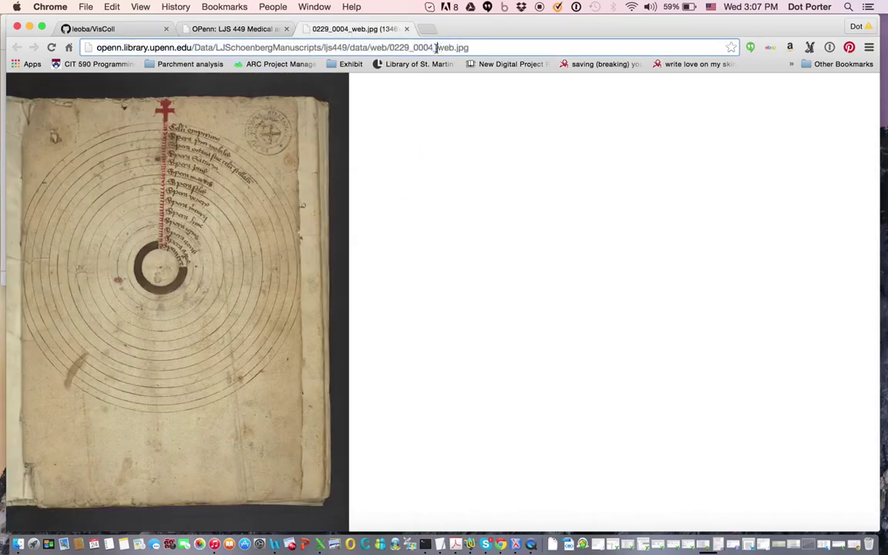
left_click(449, 47)
left_click_drag(448, 47, 482, 48)
key("super+c")
Step: Switch to Excel, paste "_web.jpg" into cell D1 and fill it down column D through row 72
key("super+Tab")
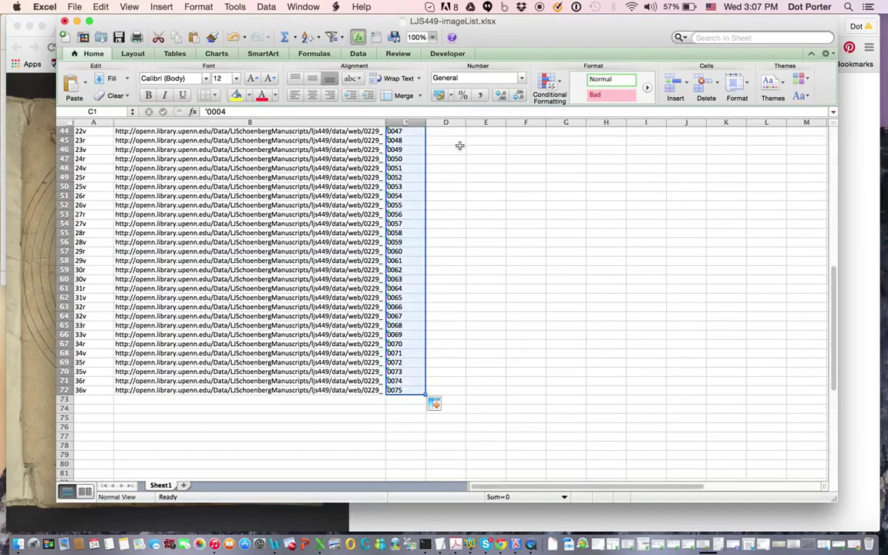
left_click_drag(833, 277, 833, 91)
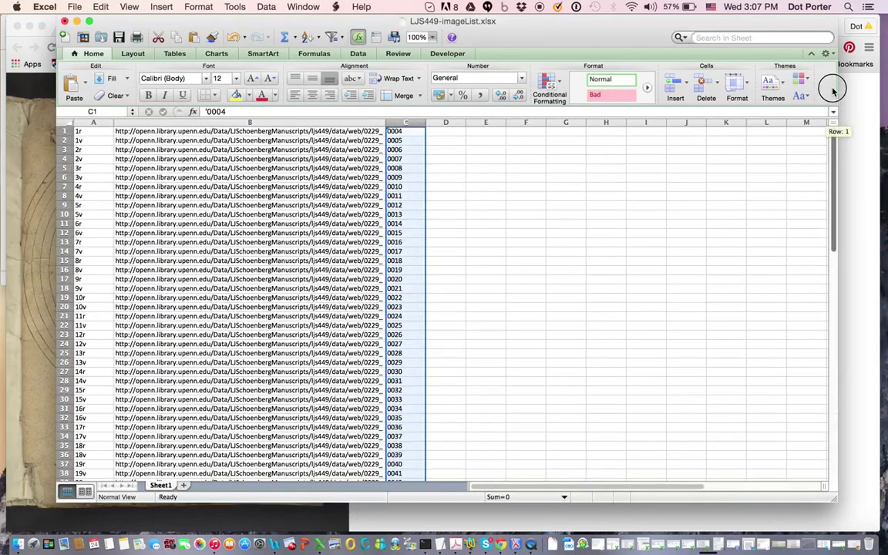
left_click(448, 131)
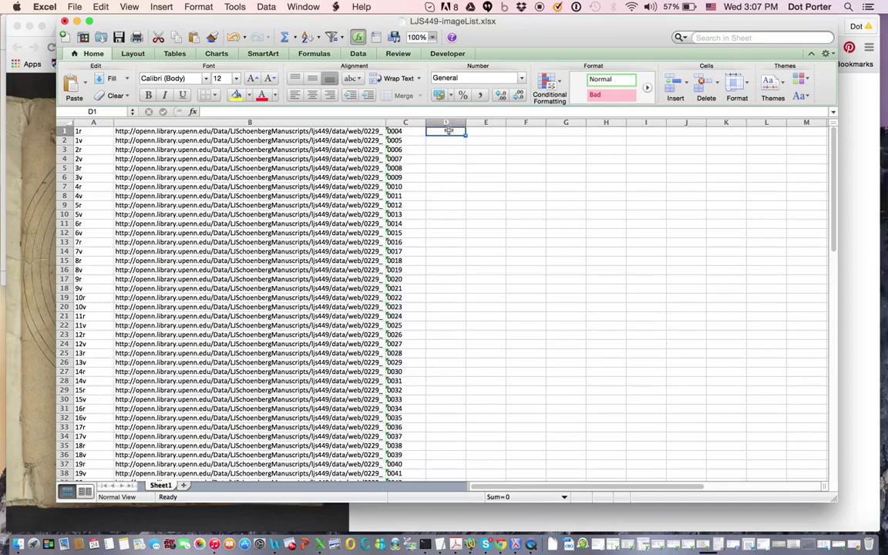
key("super+v")
left_click_drag(465, 135, 456, 389)
scroll(537, 192, "up", 15)
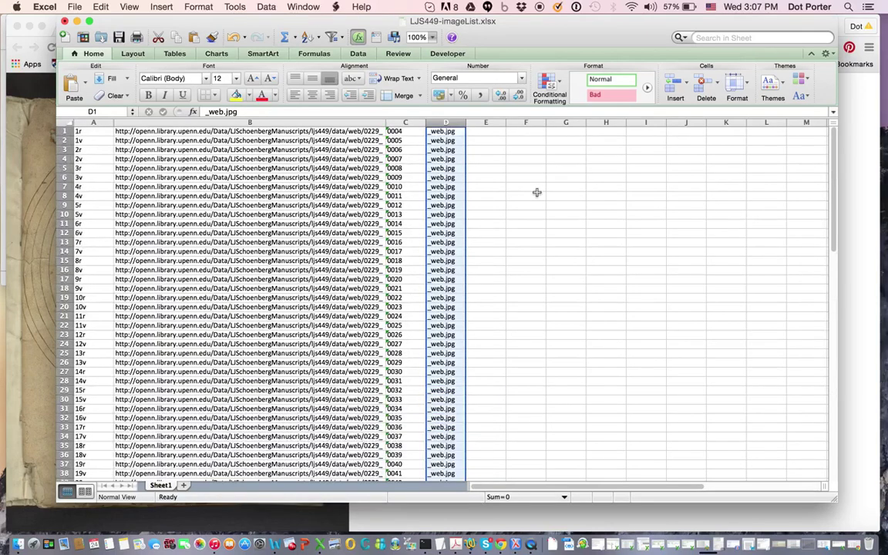
Step: Widen column E and enter =CONCATENATE(B1,C1,D1) in cell E1 to assemble the full image URL
left_click(485, 131)
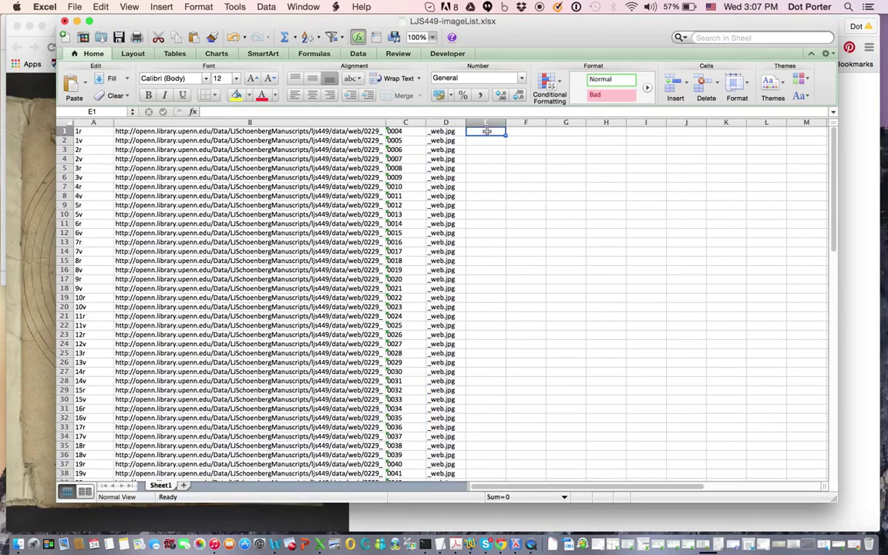
left_click_drag(506, 124, 606, 120)
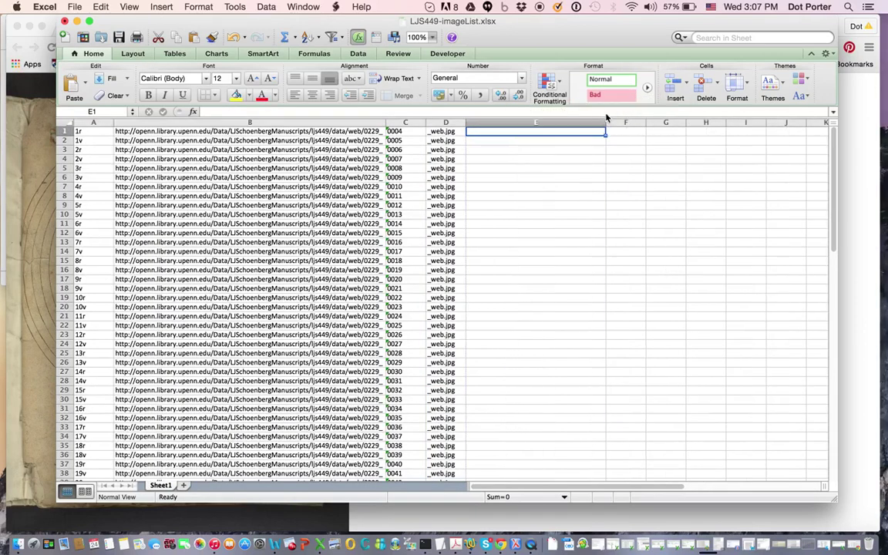
type("=")
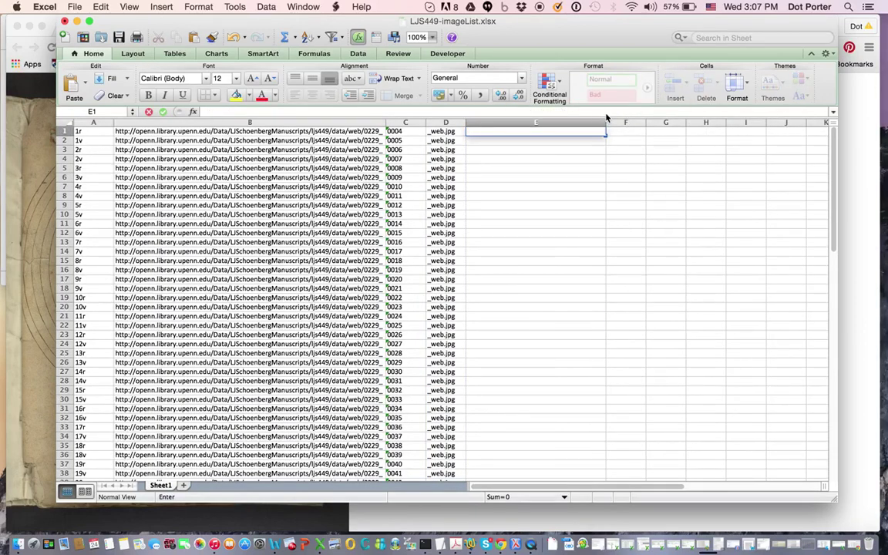
type("con")
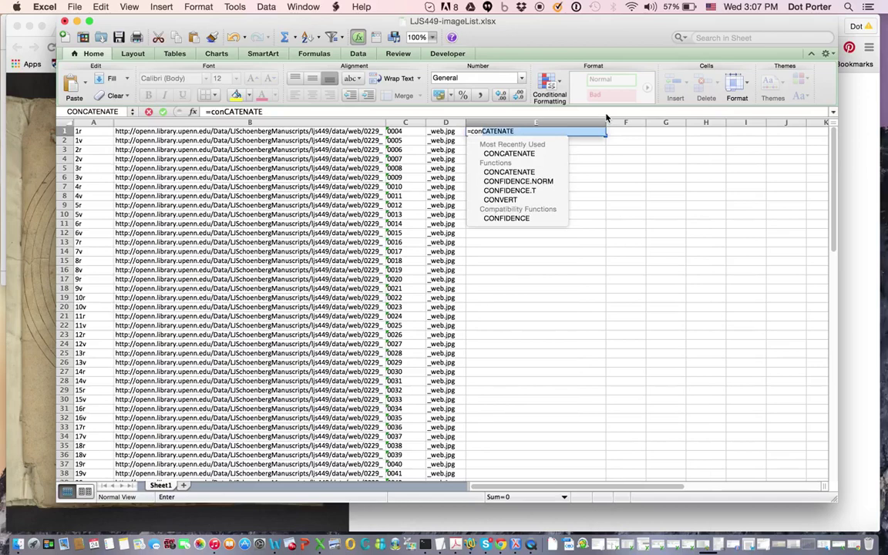
left_click(496, 112)
type("(")
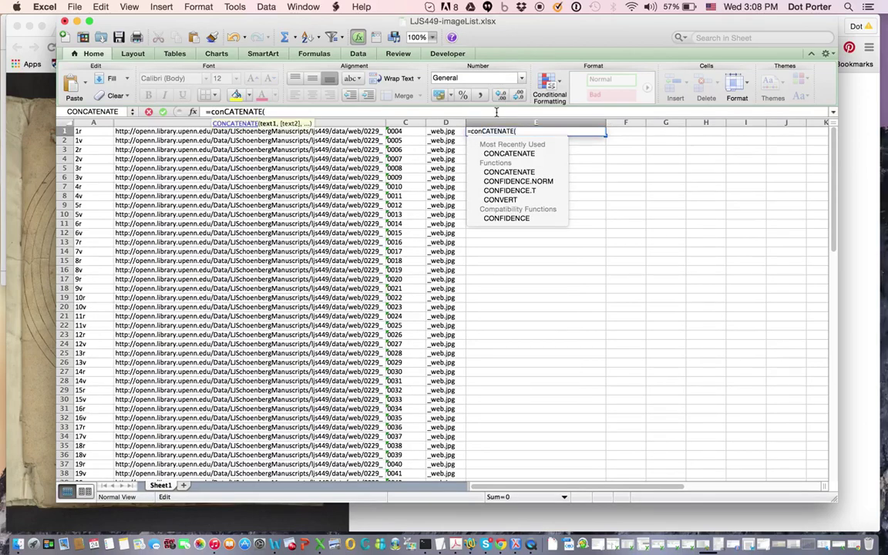
left_click(185, 133)
type(",")
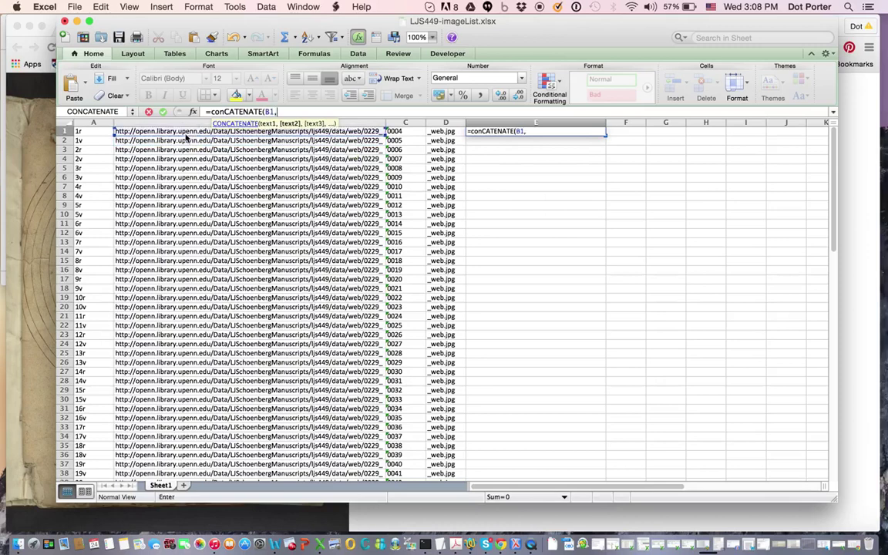
left_click(409, 132)
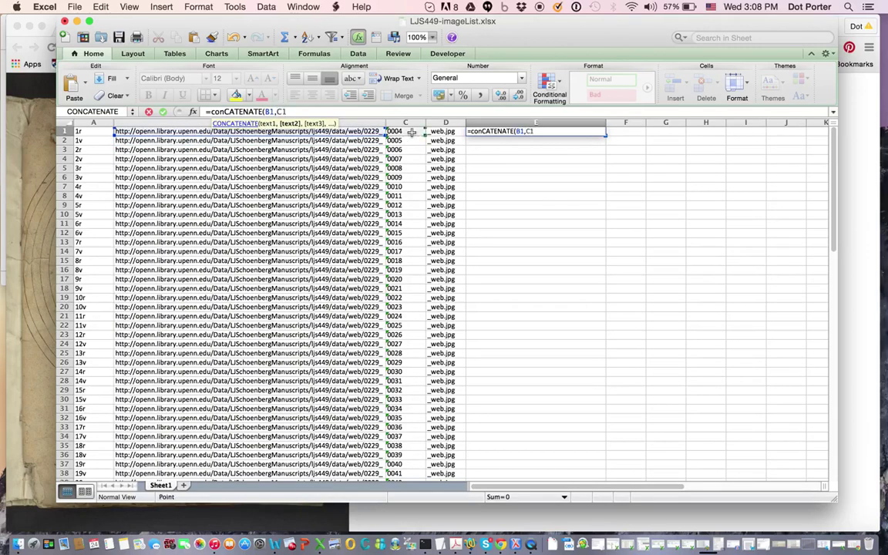
type(",")
left_click(453, 132)
type(")")
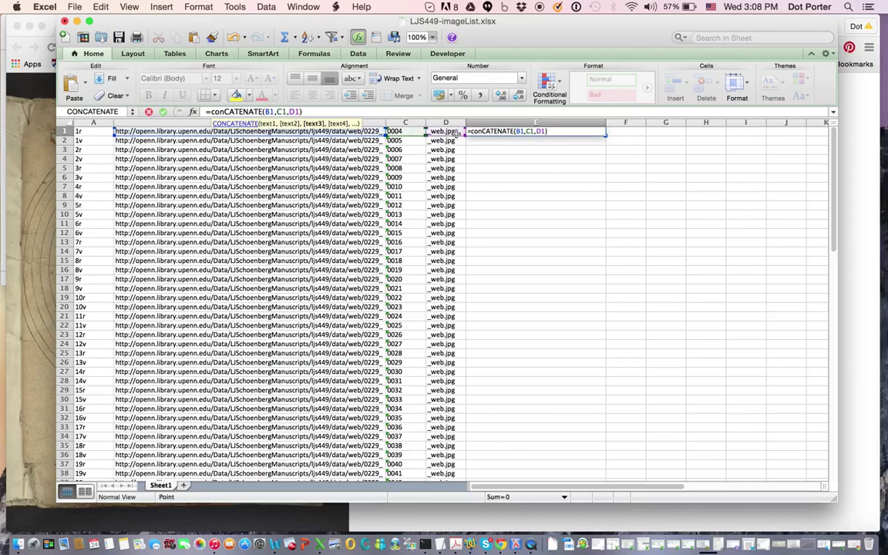
key("Return")
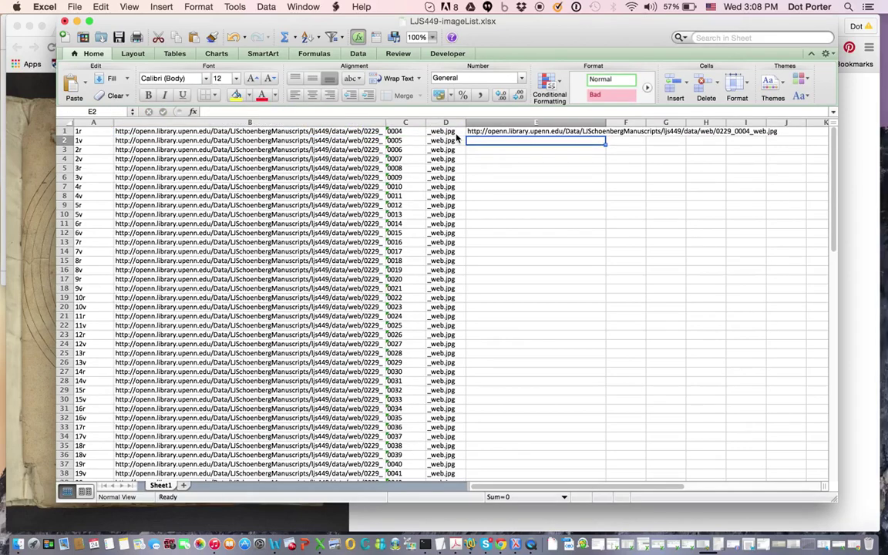
Step: Fill the CONCATENATE formula down column E through row 72 and fit the column width to the full URLs
left_click(581, 132)
left_click_drag(607, 136, 580, 246)
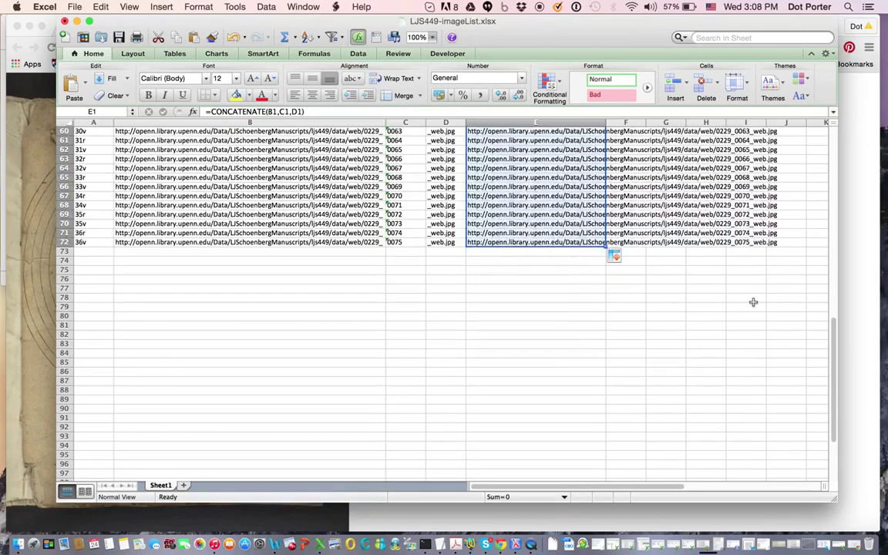
left_click_drag(833, 337, 824, 102)
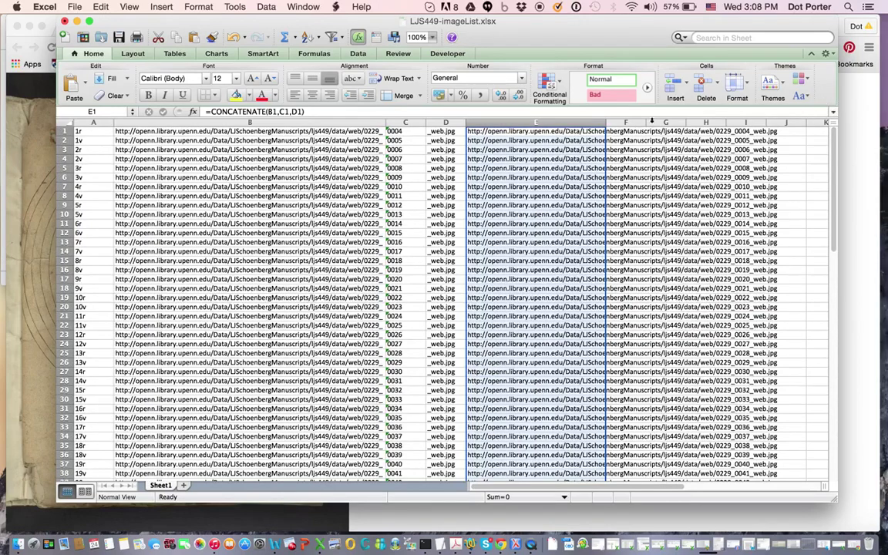
double_click(605, 122)
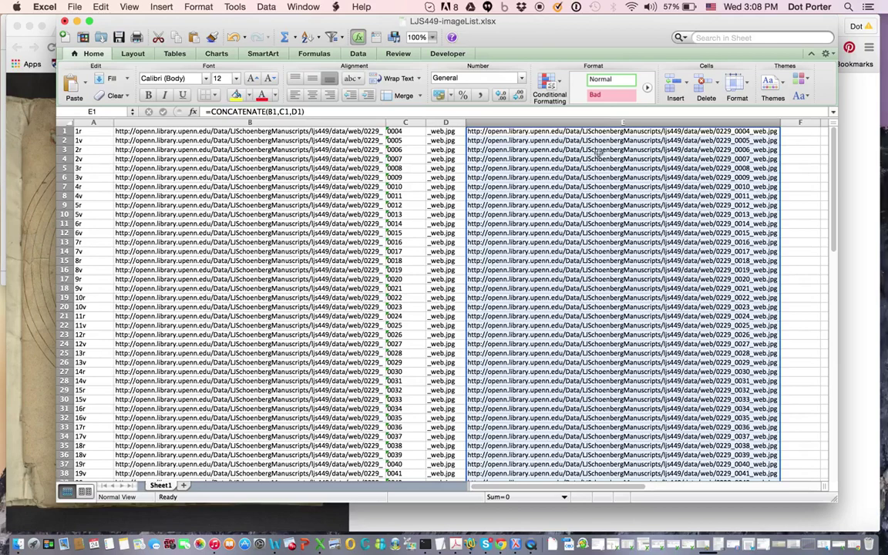
left_click(598, 151)
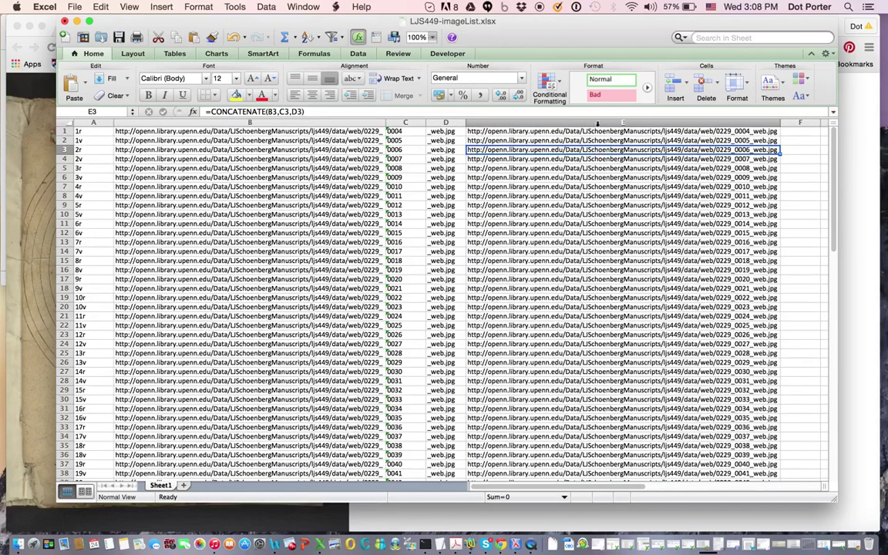
Step: Copy column E and paste it as values only into column F, starting at cell F1
left_click(598, 124)
key("super+c")
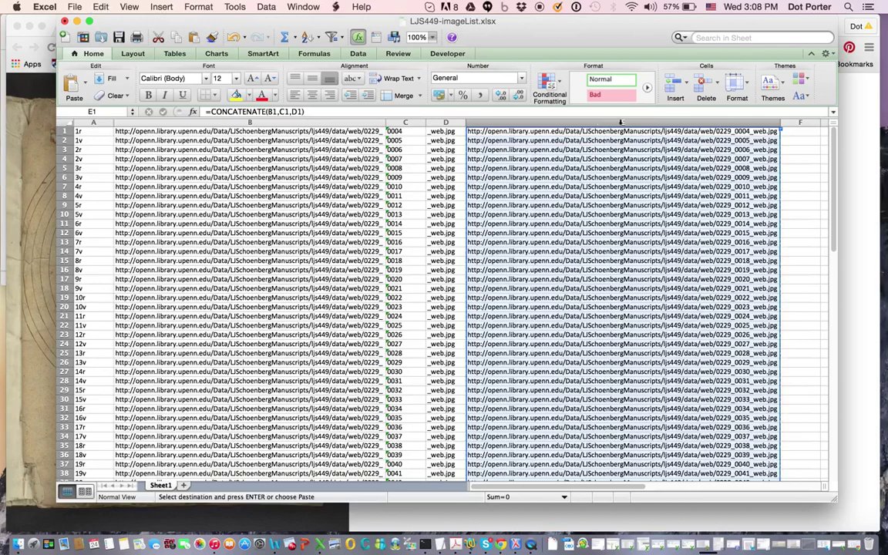
left_click(799, 131)
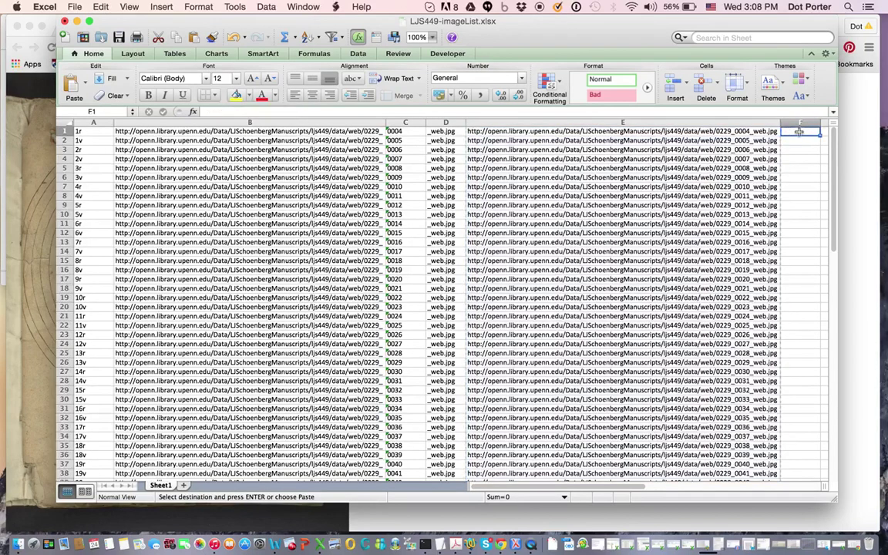
right_click(799, 132)
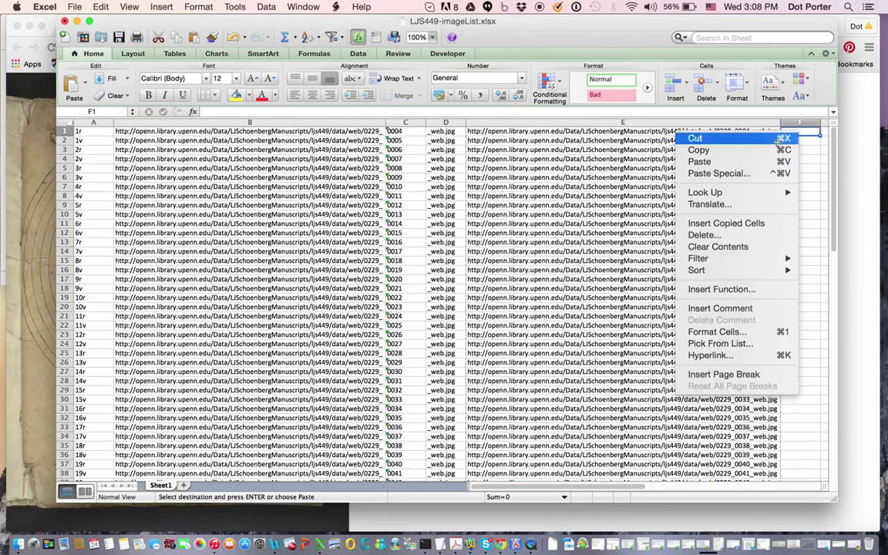
left_click(730, 176)
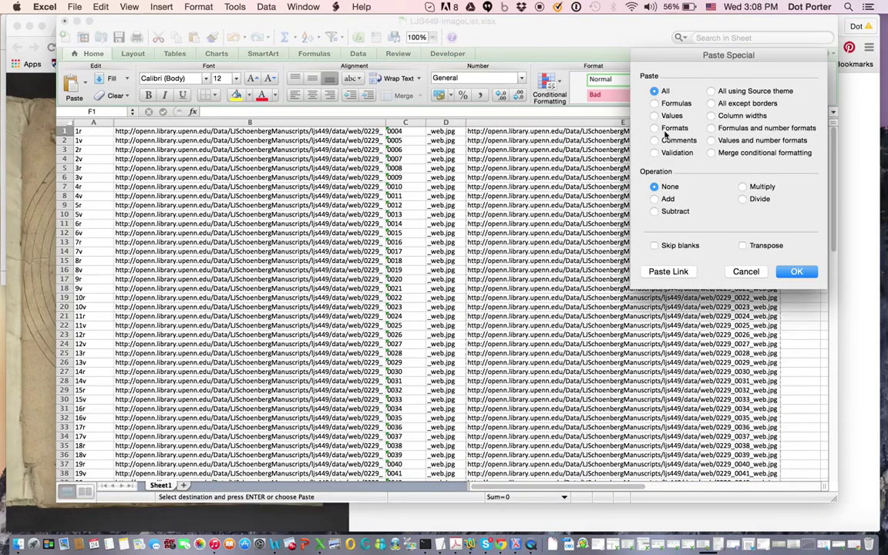
left_click(655, 116)
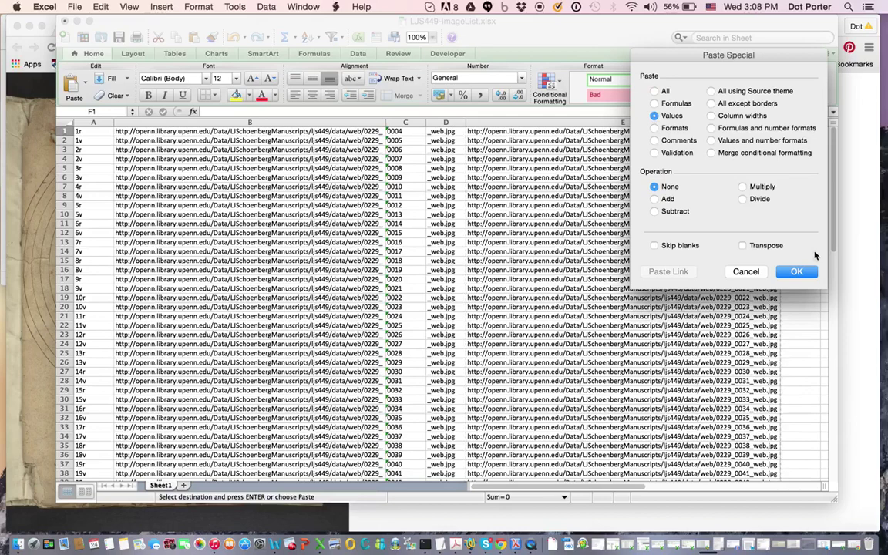
left_click(797, 273)
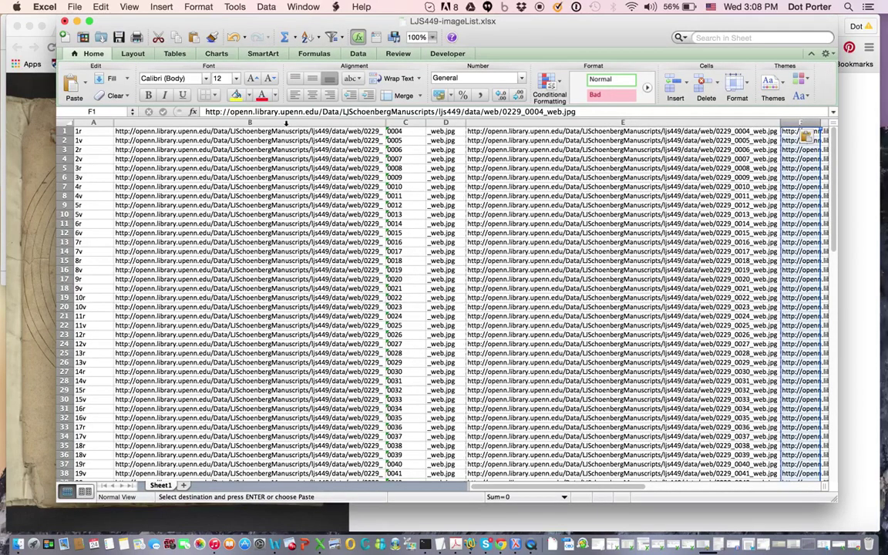
Step: Delete columns B through E and fit the new column B to the width of the full image URLs
left_click_drag(285, 121, 536, 123)
right_click(535, 123)
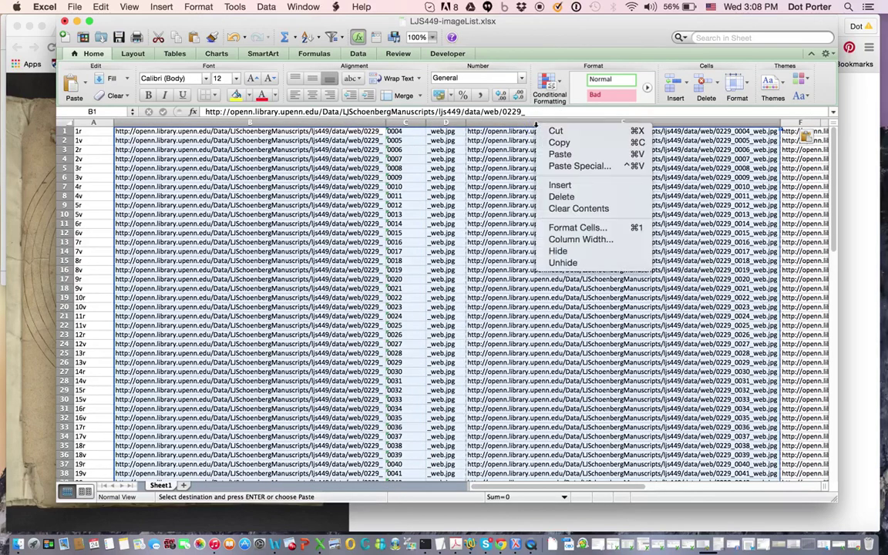
left_click(563, 196)
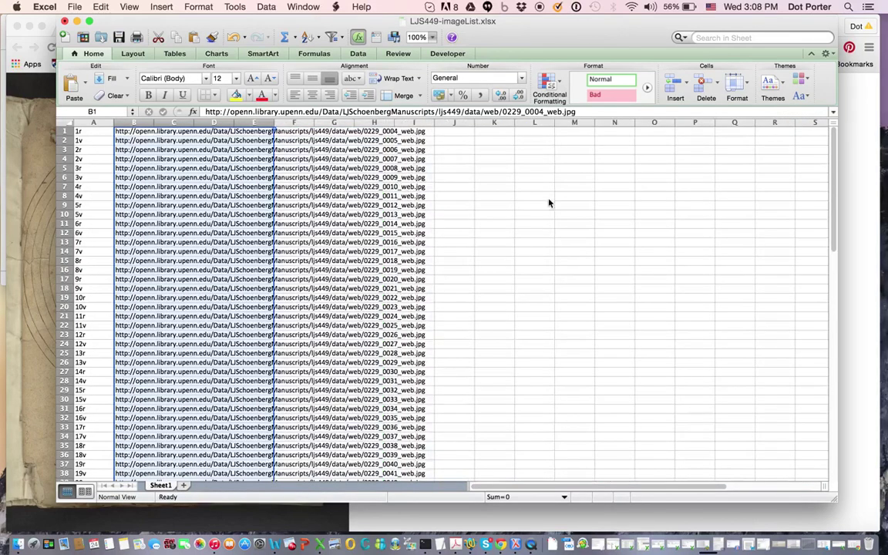
double_click(274, 122)
scroll(456, 248, "down", 10)
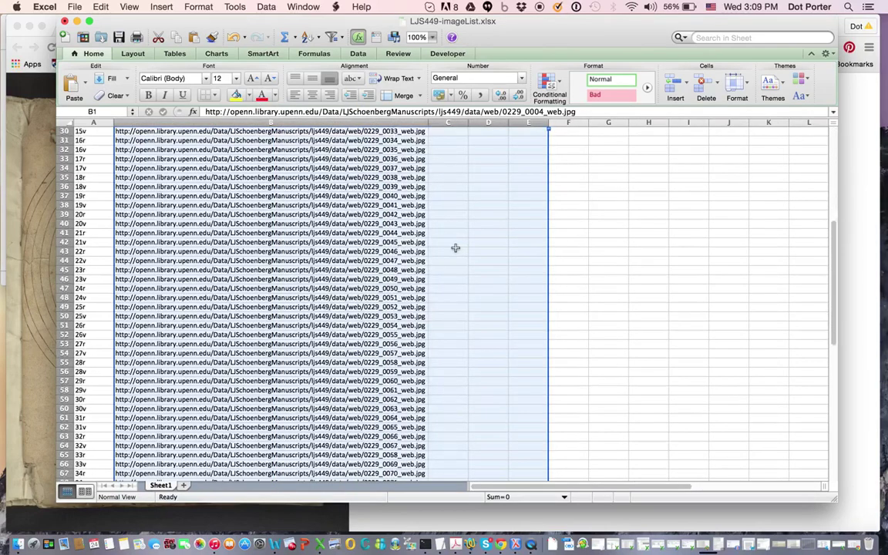
Step: Copy the folio 23r image URL from cell B45 and load it in a new Chrome tab to test it
left_click(383, 243)
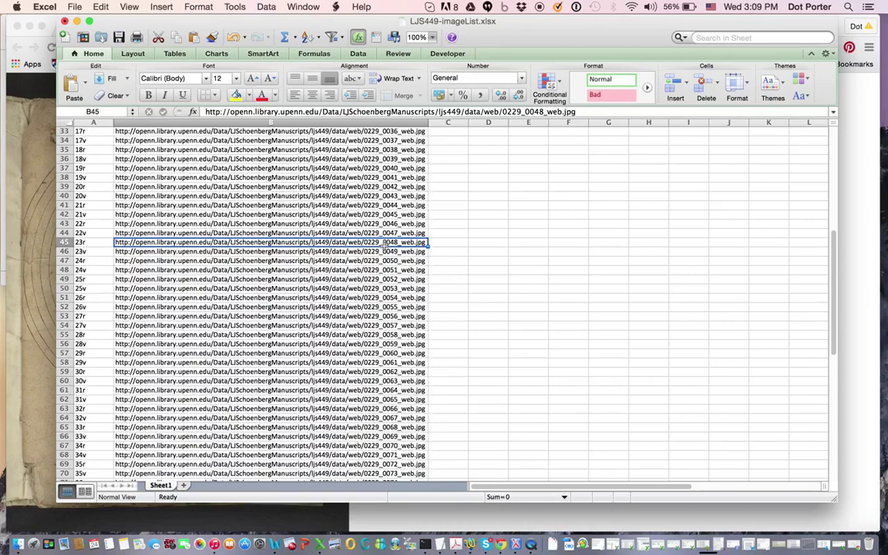
key("super+c")
key("super+Tab")
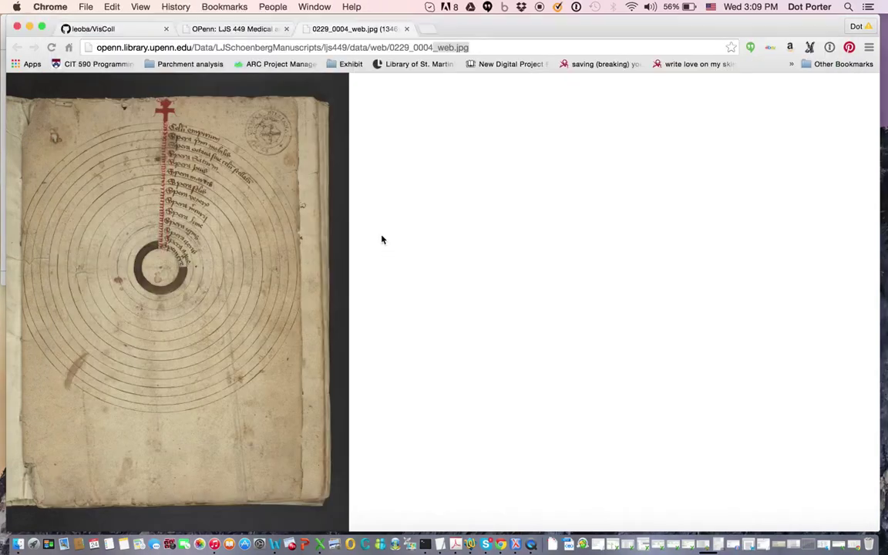
left_click(426, 29)
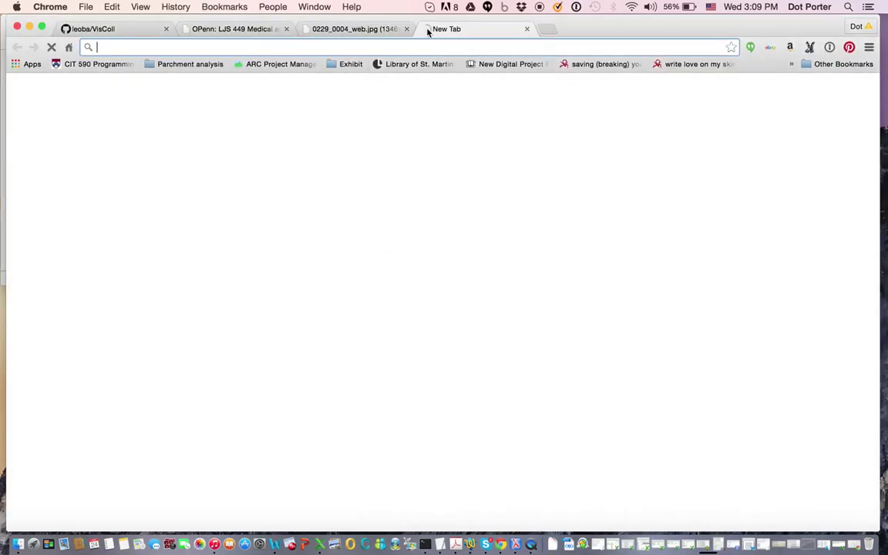
key("super+v")
key("Return")
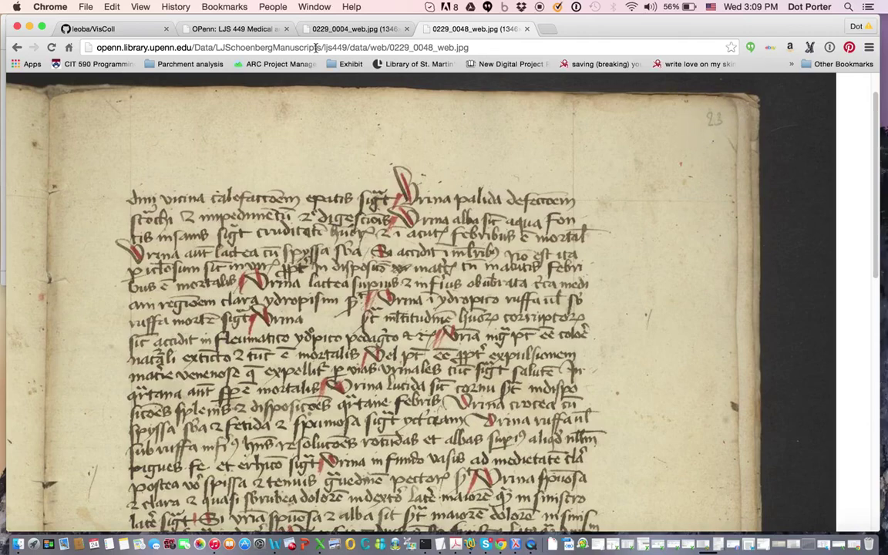
Step: Find the Fol. 23r entry on the OPenn LJS 449 page and compare it with the opened 0229_0048_web.jpg image
left_click(234, 27)
scroll(380, 258, "up", 15)
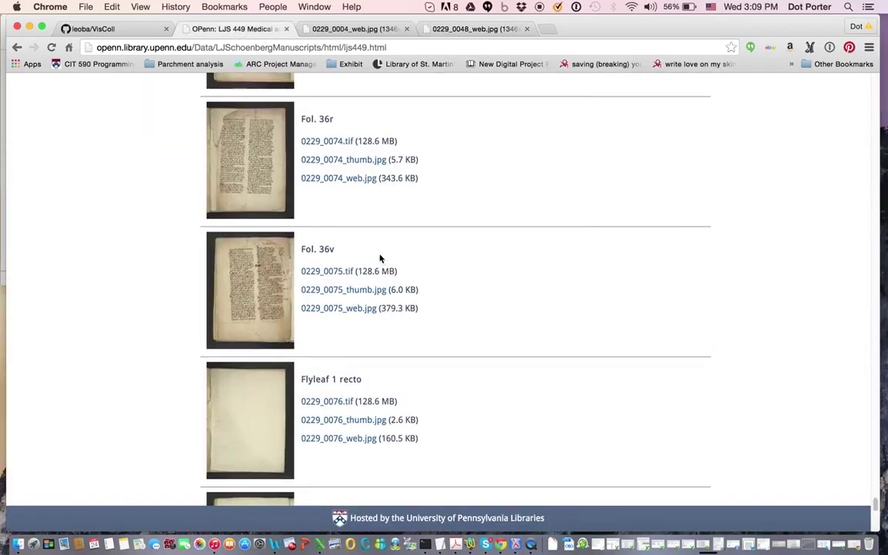
scroll(380, 259, "up", 20)
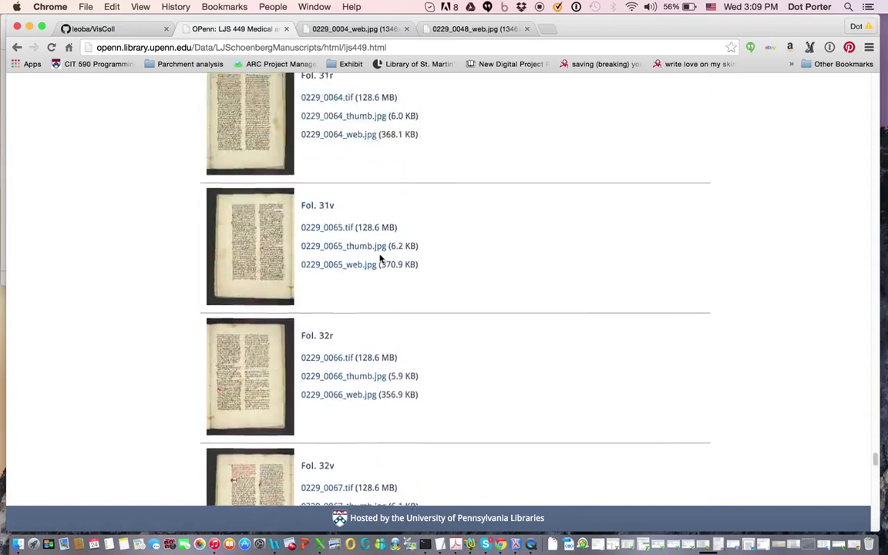
scroll(380, 258, "up", 10)
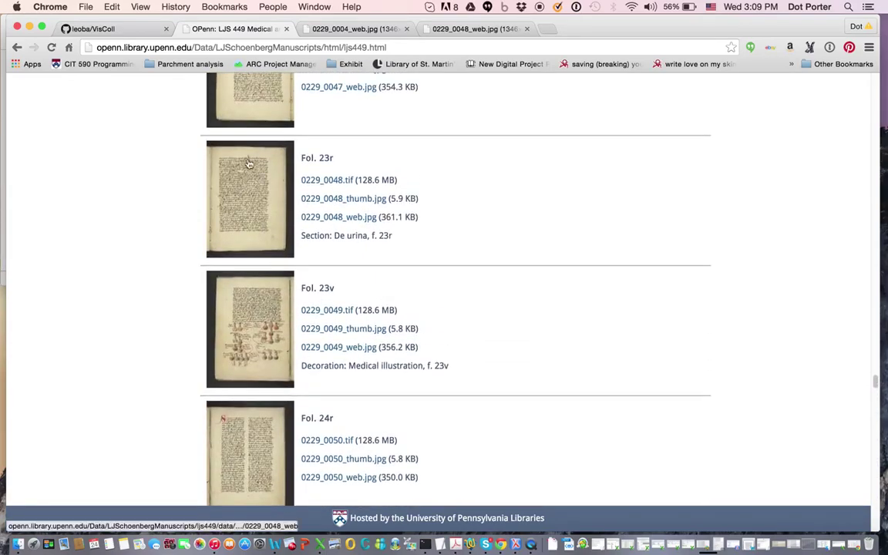
left_click(467, 28)
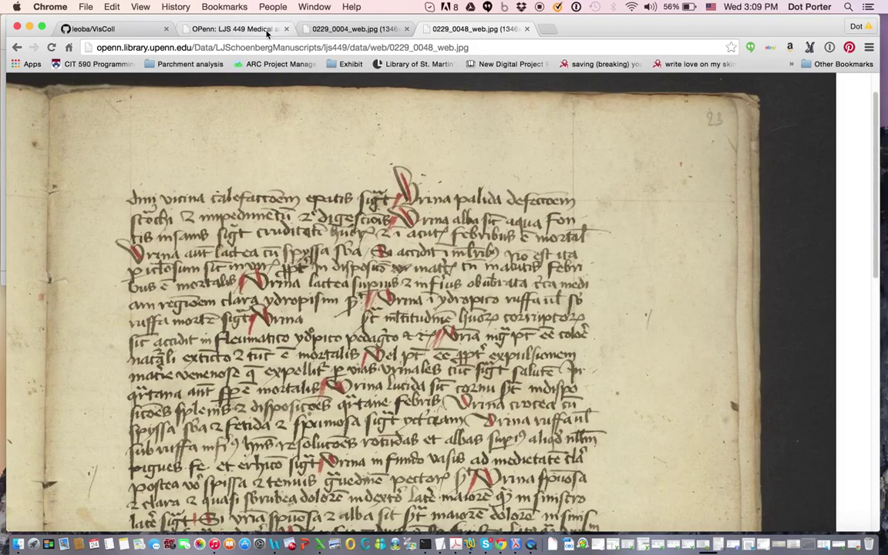
Step: Return to Excel, then save and close the LJS449-imageList.xlsx workbook
key("super+Tab")
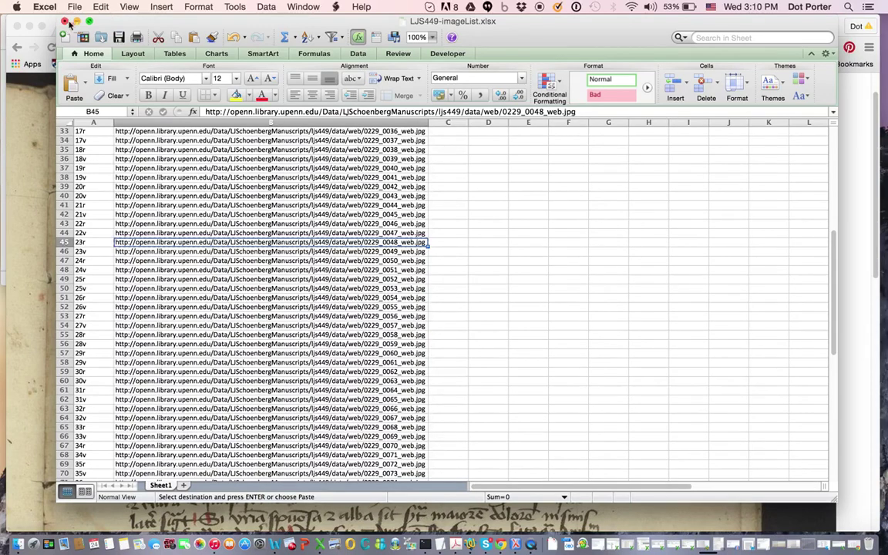
left_click(75, 7)
left_click(67, 23)
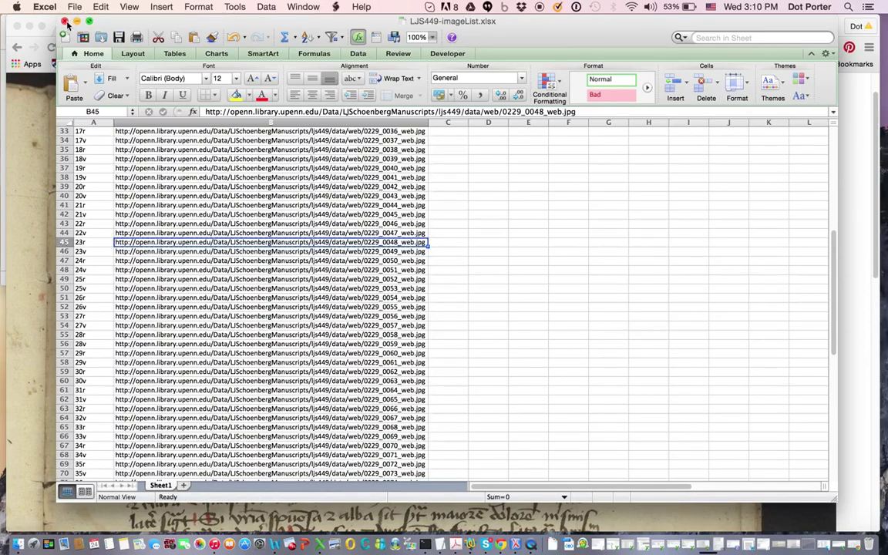
left_click(64, 22)
Step: Move the Chrome window aside and open CottonMSClaudiusBIV-imageList.xlsx from the Collation Tutorial folder in Finder
left_click_drag(48, 19, 98, 15)
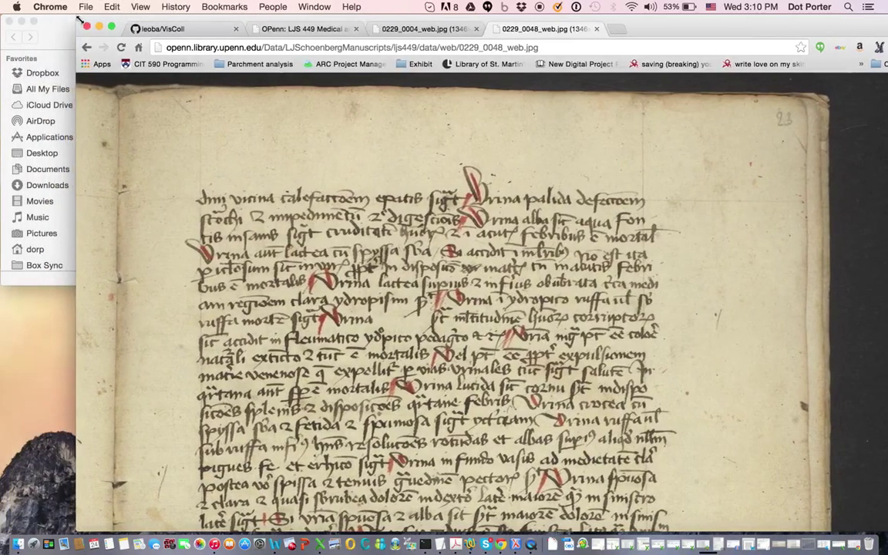
left_click(63, 27)
left_click(204, 71)
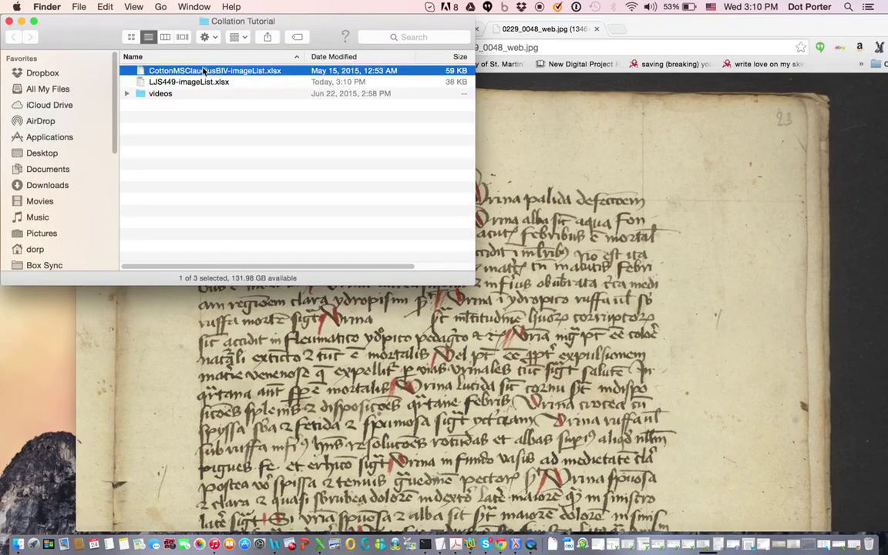
double_click(204, 71)
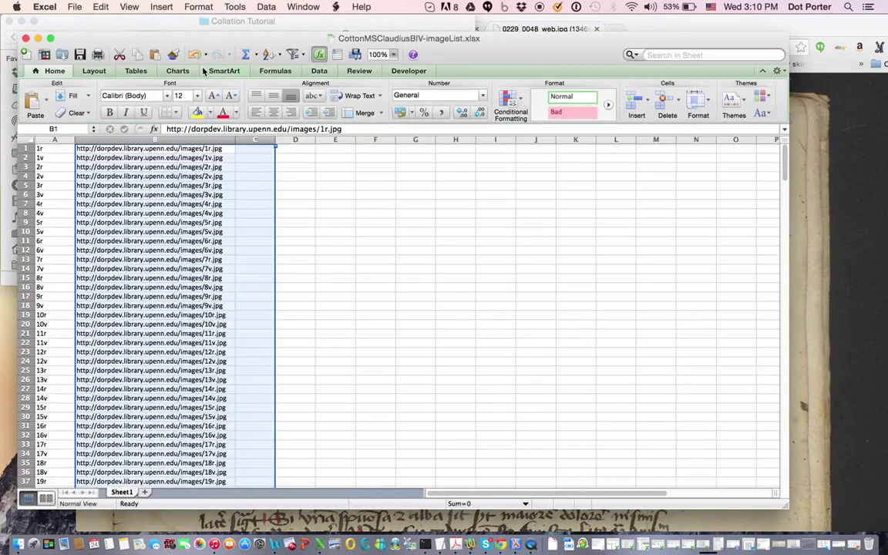
Step: Save a copy of the Cotton workbook in the Collation Tutorial folder as an Excel 2004 XML Spreadsheet (.xml), accepting the compatibility warning
left_click(76, 7)
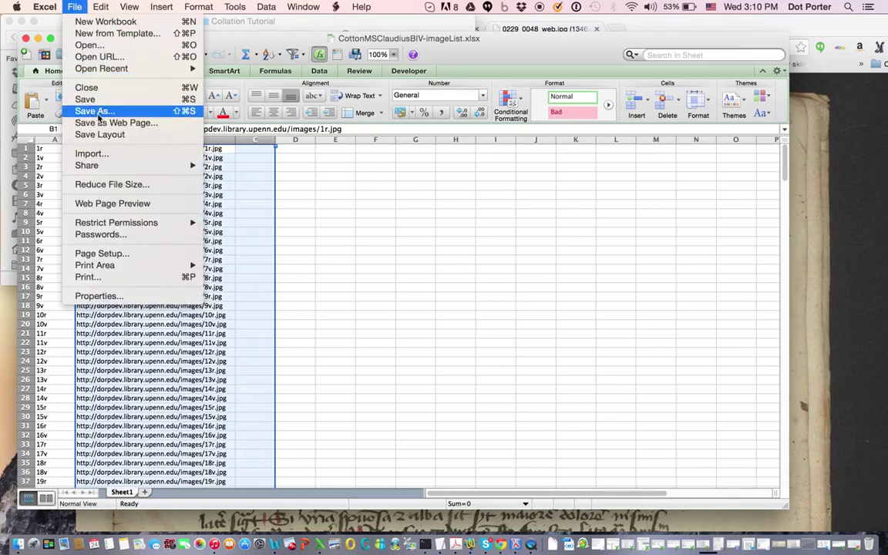
left_click(92, 111)
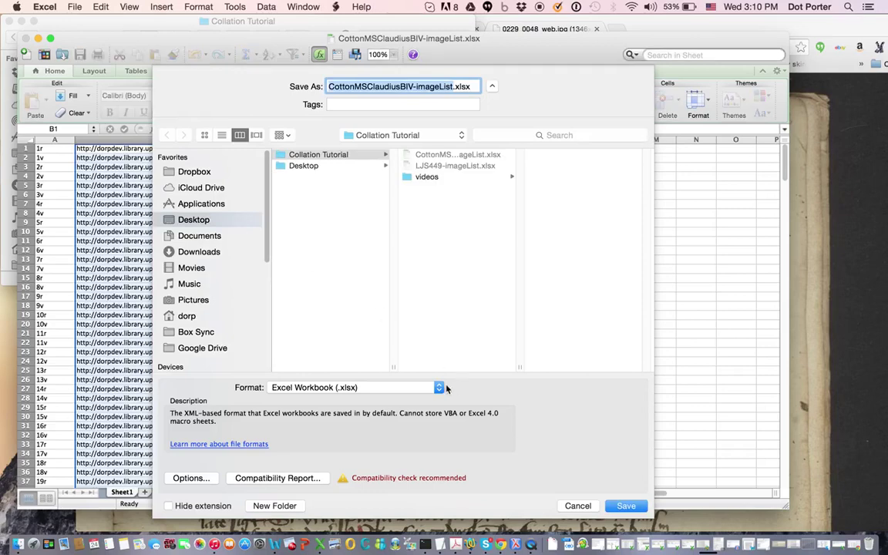
left_click(439, 387)
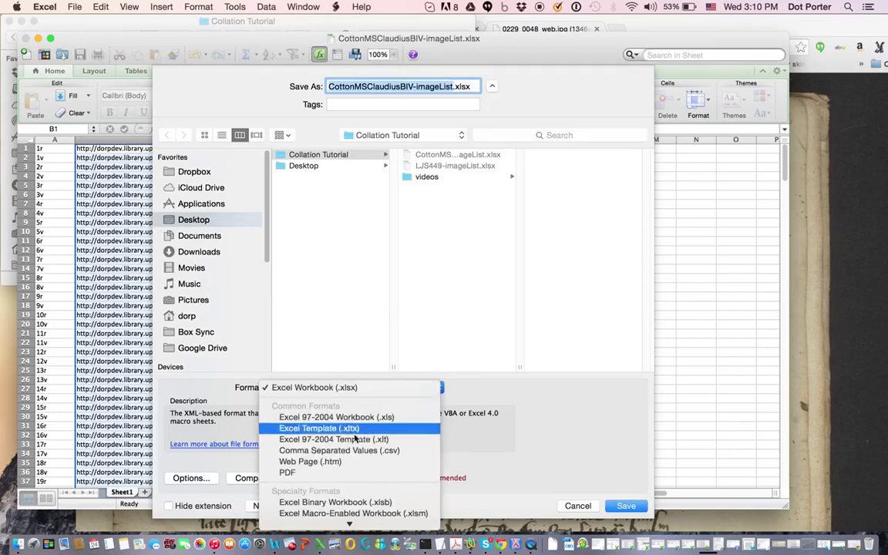
mouse_move(349, 525)
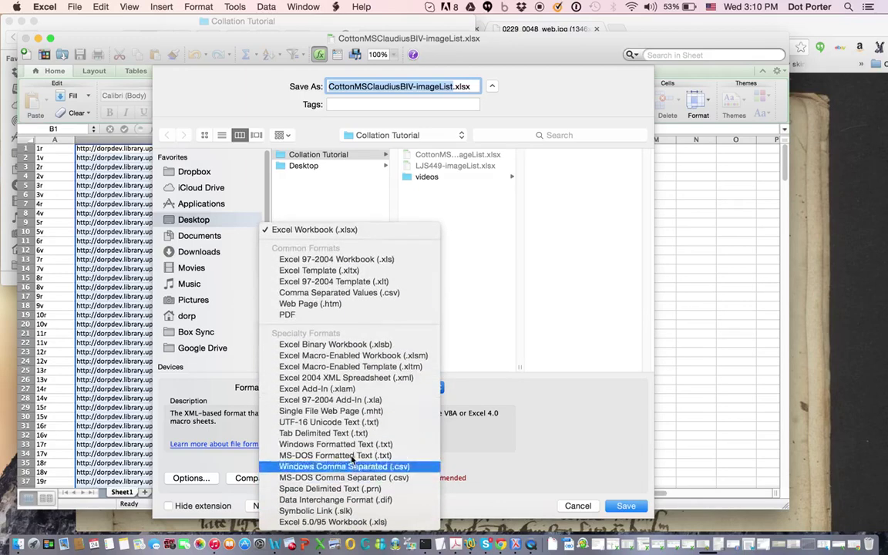
left_click(416, 378)
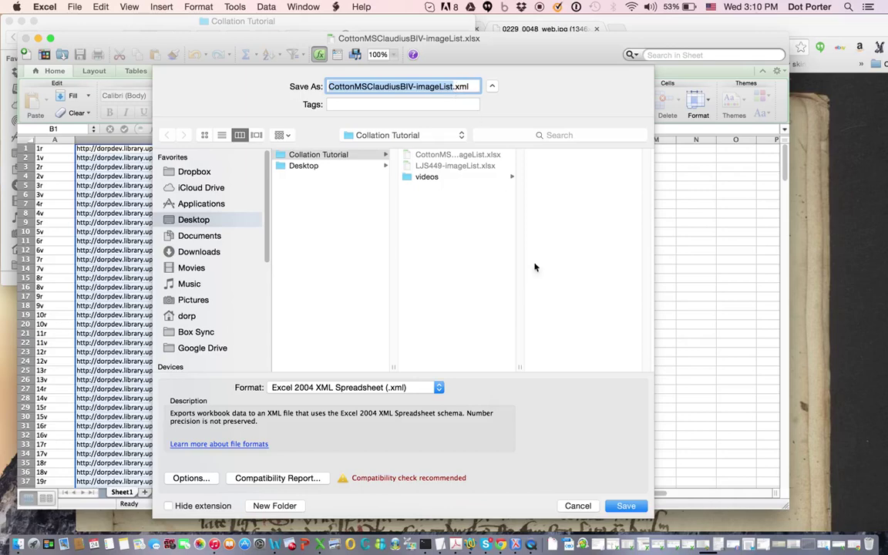
left_click(626, 507)
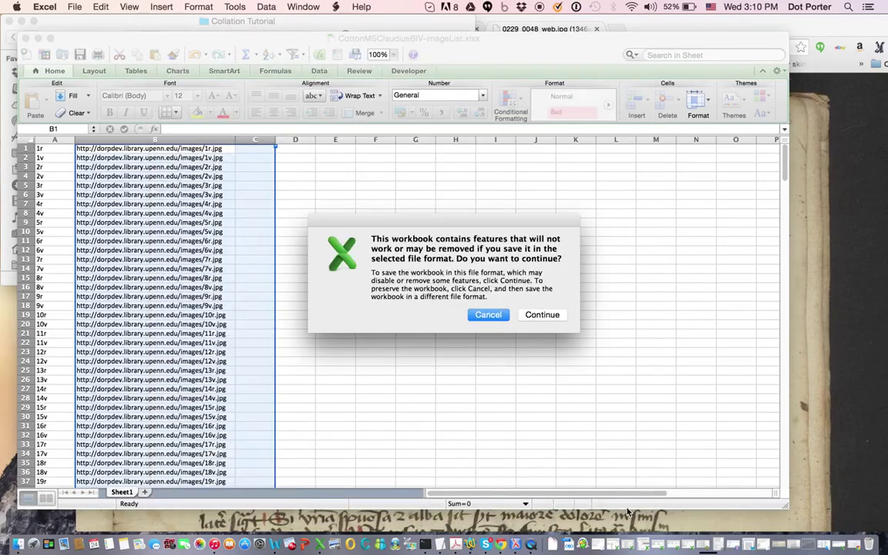
left_click(542, 315)
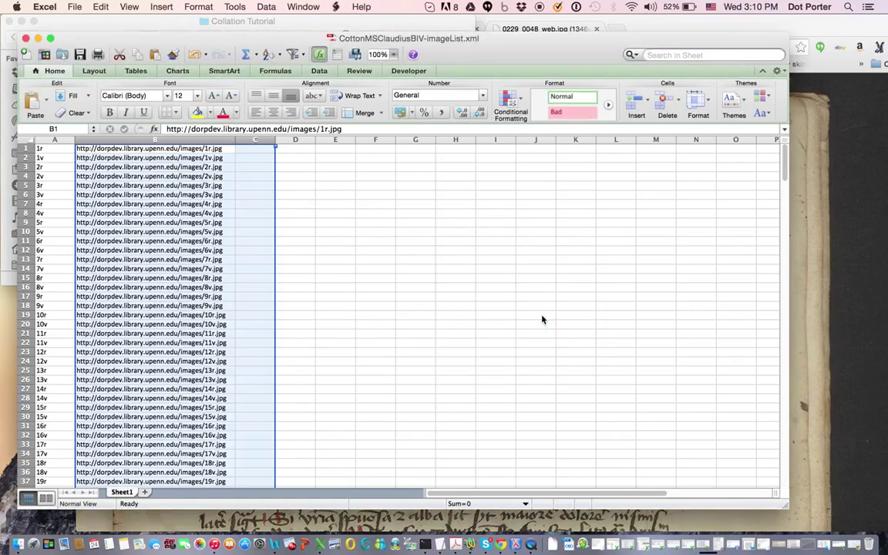
Step: Close the Cotton workbook and select CottonMSClaudiusBIV-imageList.xml in the Collation Tutorial folder in Finder
left_click(25, 38)
left_click(100, 30)
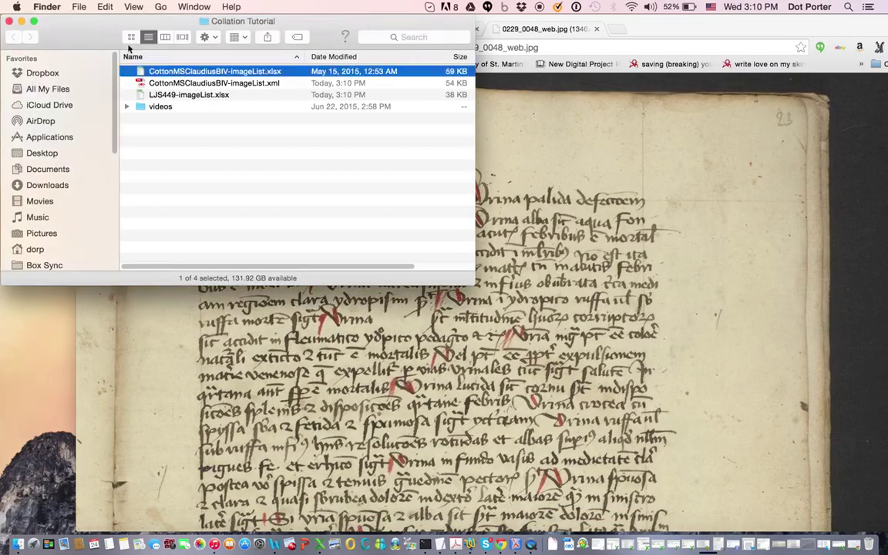
left_click(203, 84)
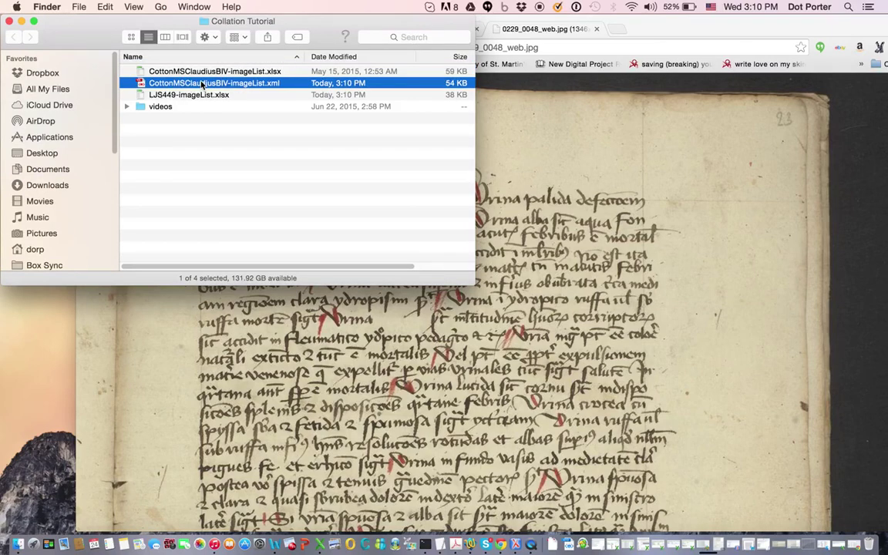